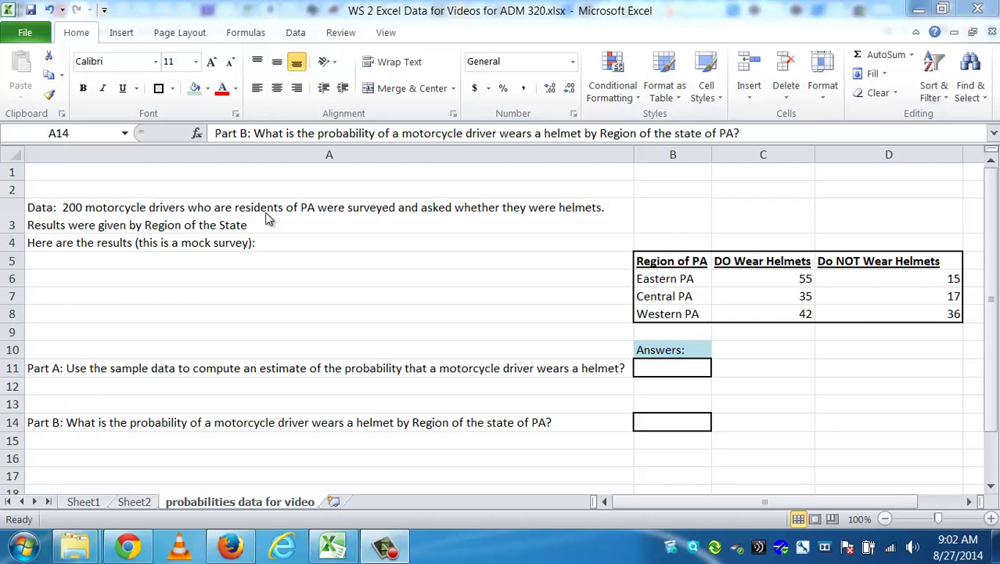
# Step: Correct the survey description in A3 so it reads "whether they wear helmets"
pyautogui.click(268, 213)
pyautogui.click(268, 214)
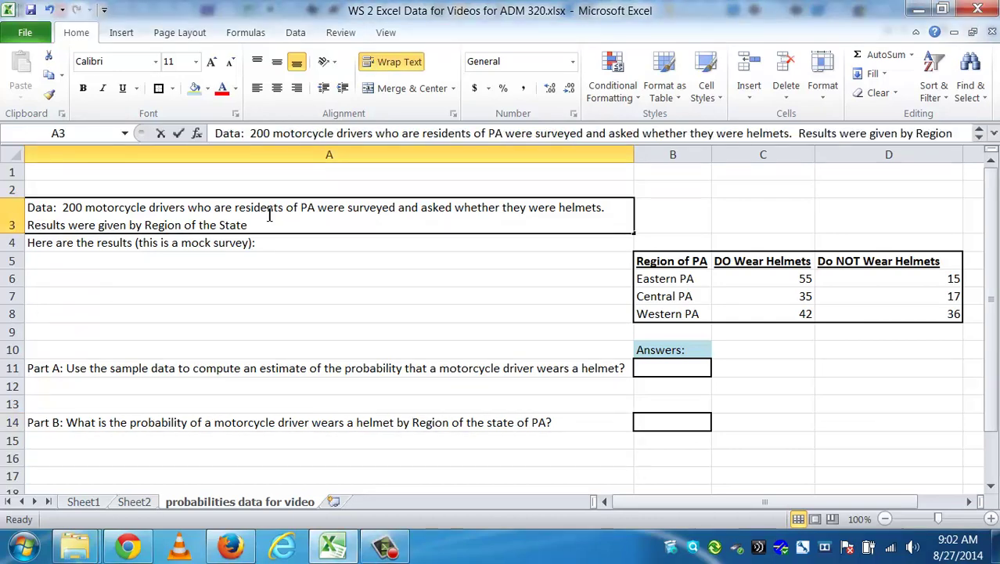
pyautogui.moveTo(268, 214); pyautogui.dragTo(652, 193)
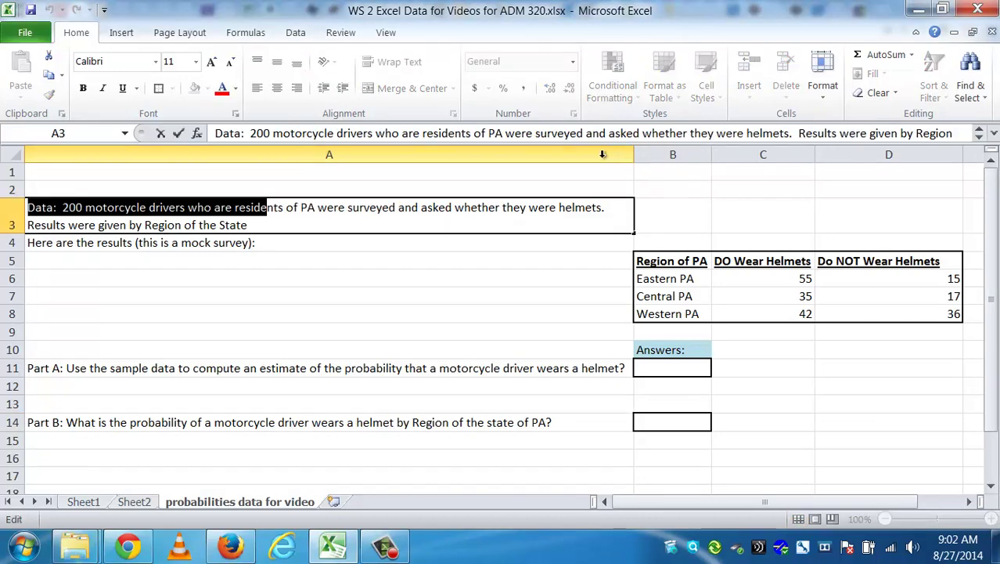
pyautogui.click(746, 133)
pyautogui.press('BackSpace')
pyautogui.press('BackSpace')
pyautogui.write('ar')
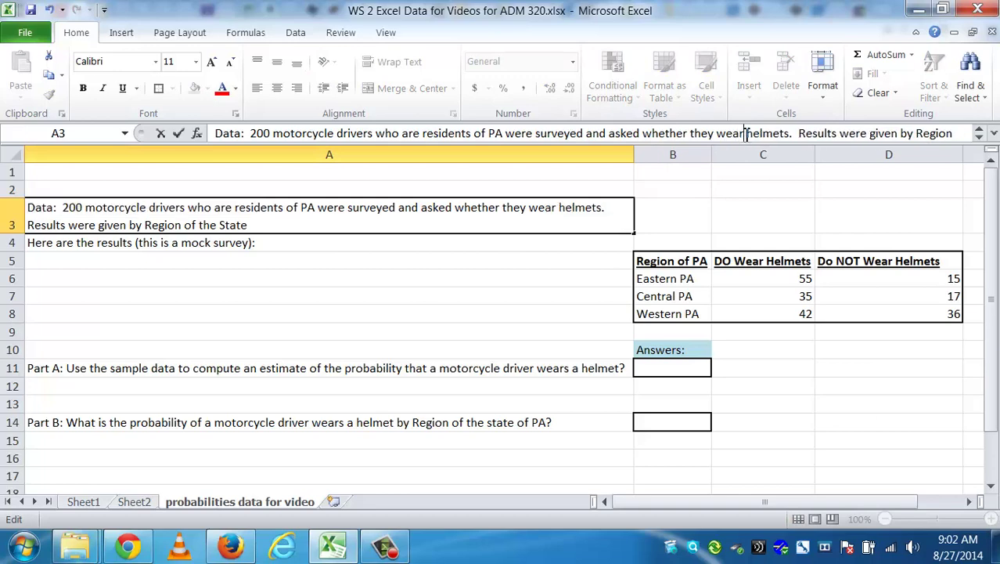
pyautogui.press('Return')
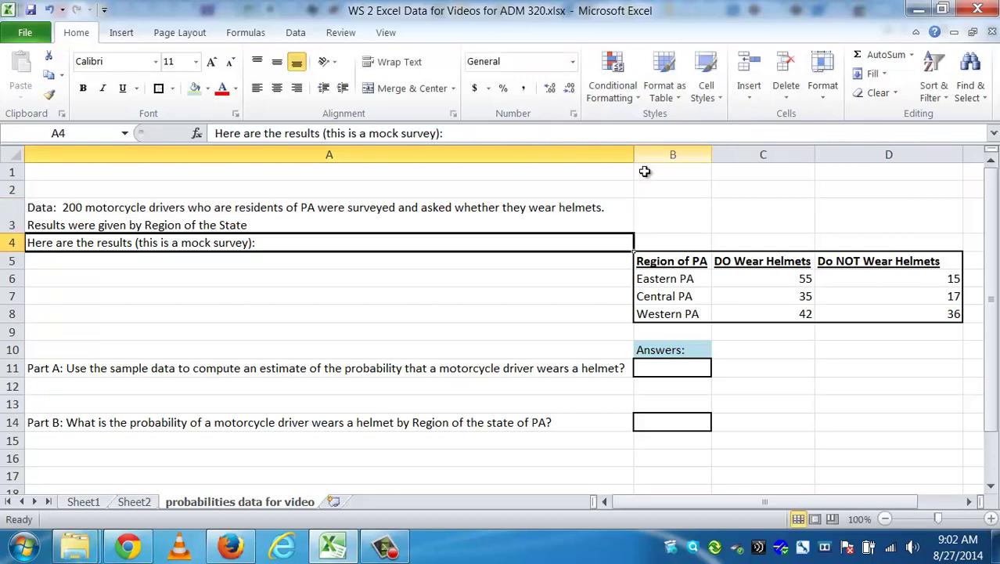
# Step: Review the survey table's regions and the counts of riders who do and do not wear helmets
pyautogui.click(353, 288)
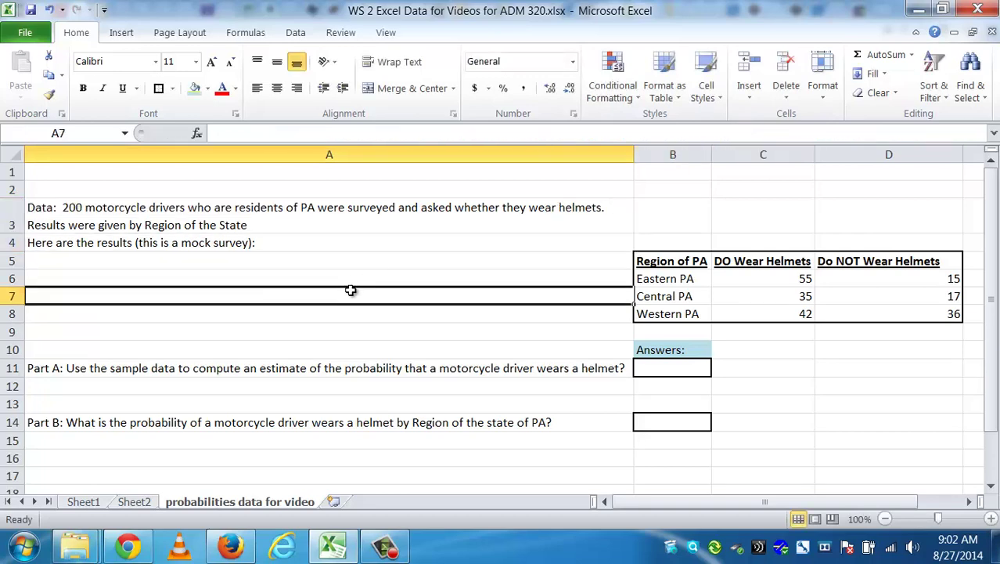
pyautogui.click(688, 279)
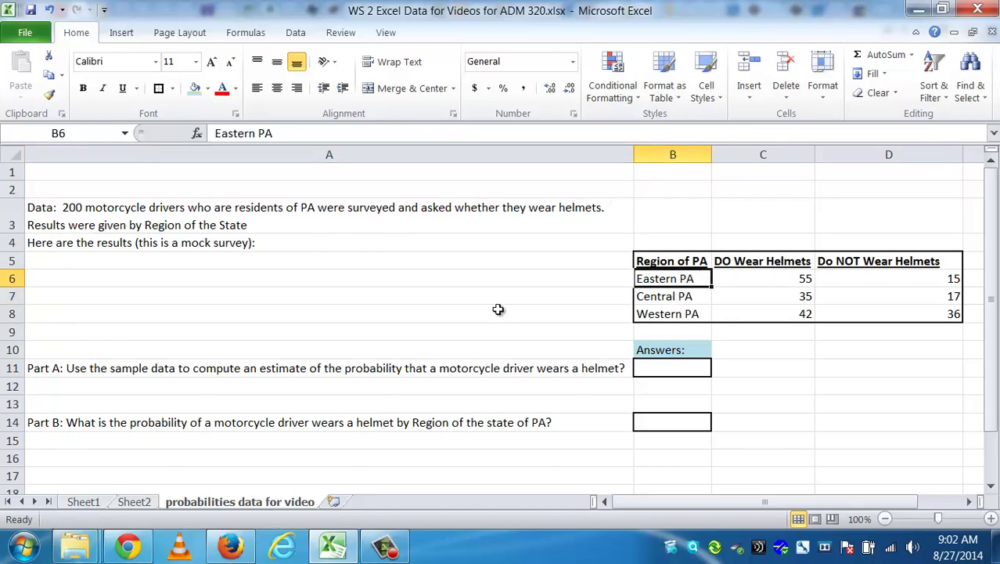
pyautogui.press('Down')
pyautogui.press('Down')
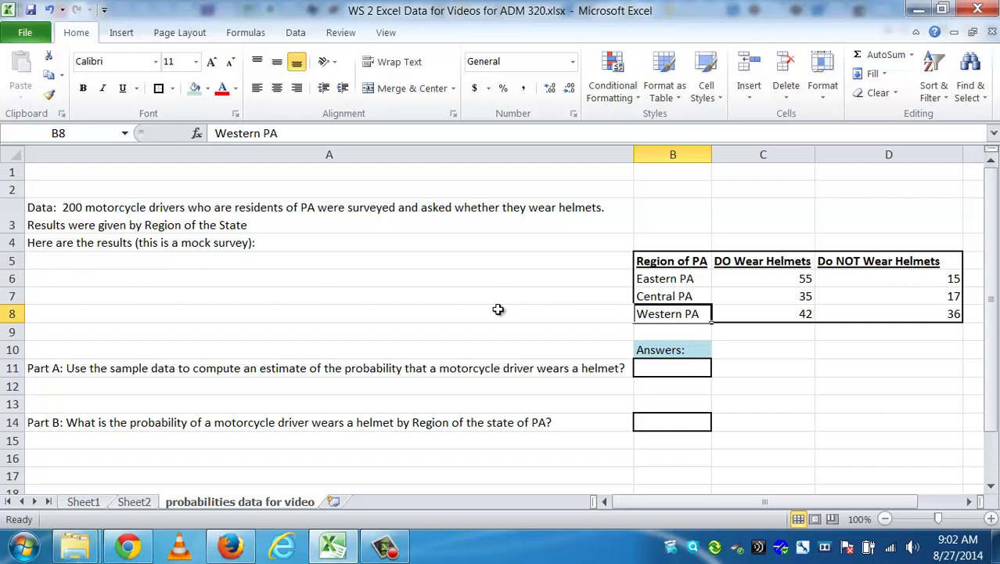
pyautogui.press('Up')
pyautogui.press('Up')
pyautogui.press('Right')
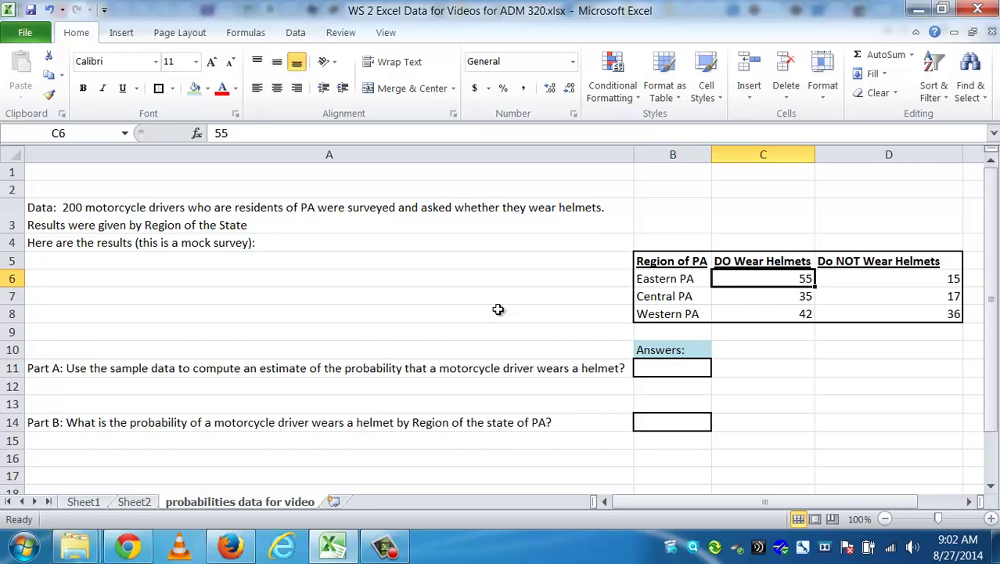
pyautogui.press('Right')
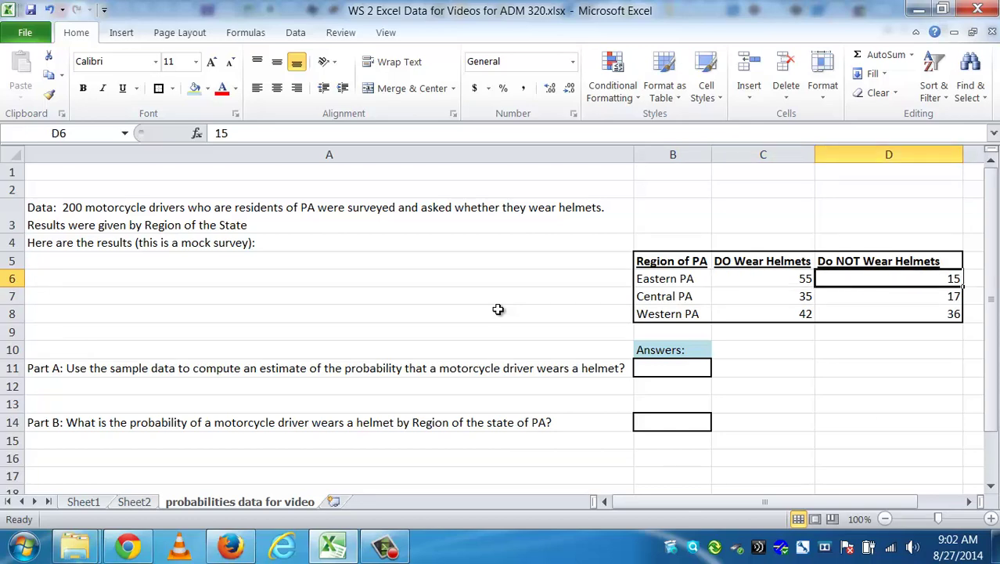
pyautogui.press('Left')
pyautogui.press('Left')
pyautogui.press('Down')
pyautogui.press('Right')
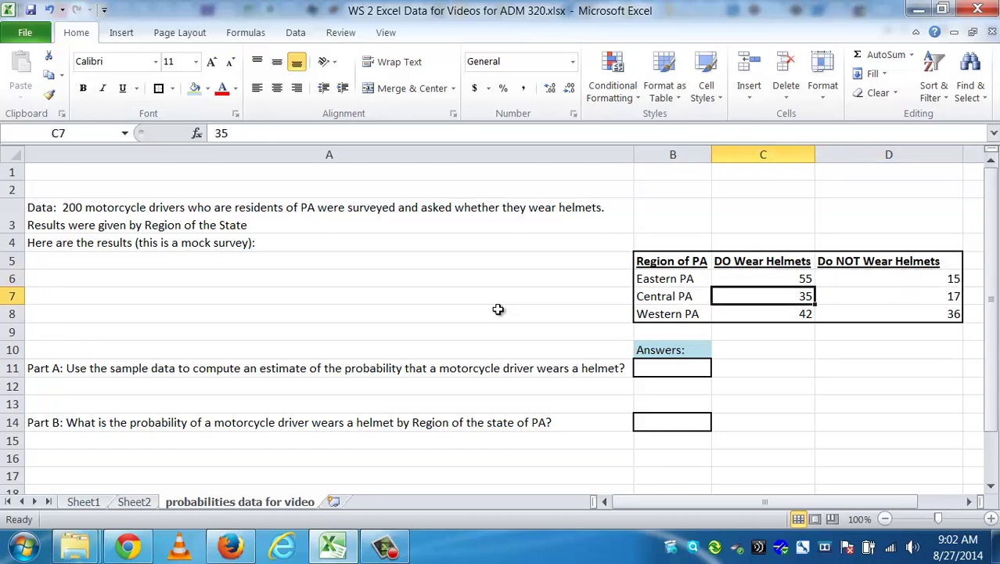
pyautogui.press('Down')
pyautogui.press('Right')
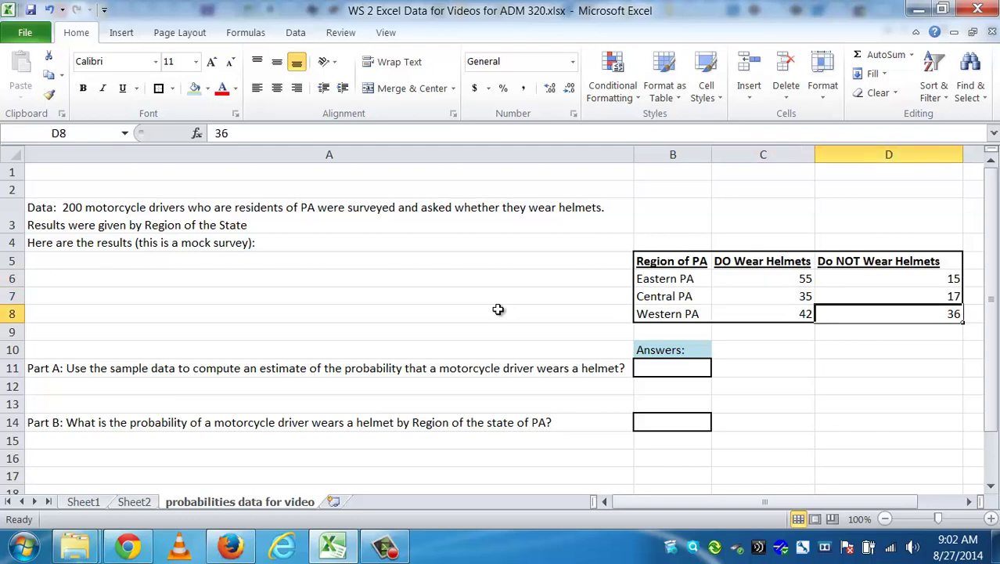
# Step: Review the Part A probability question, its answer cell and the empty area beside the table
pyautogui.press('Down')
pyautogui.press('Down')
pyautogui.press('Down')
pyautogui.press('Left')
pyautogui.press('Left')
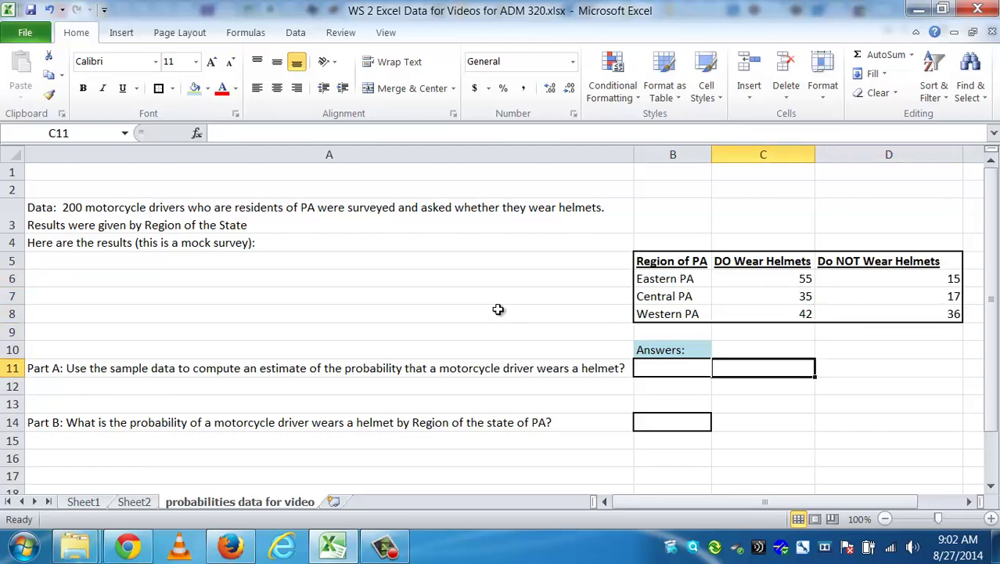
pyautogui.press('Left')
pyautogui.press('Down')
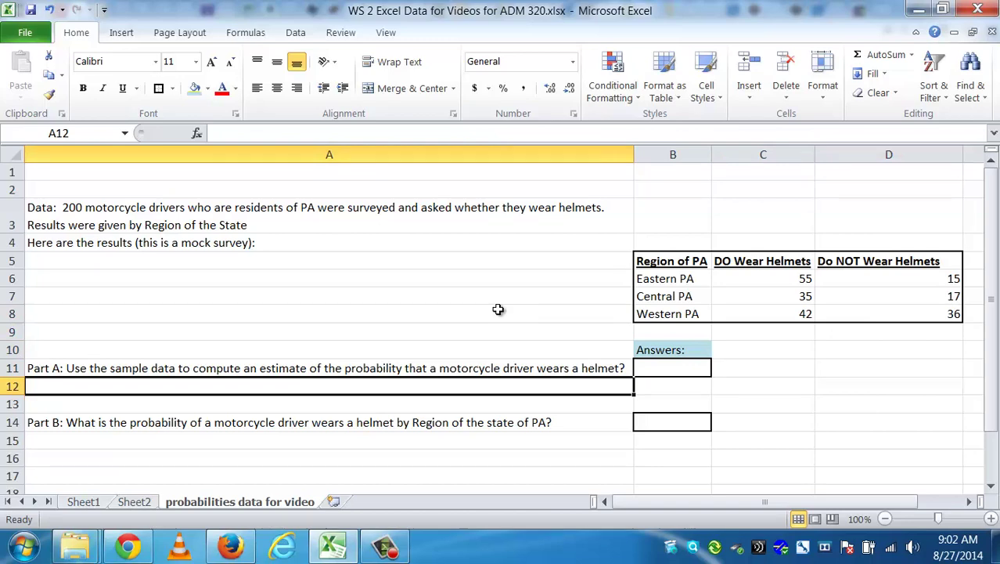
pyautogui.press('Up')
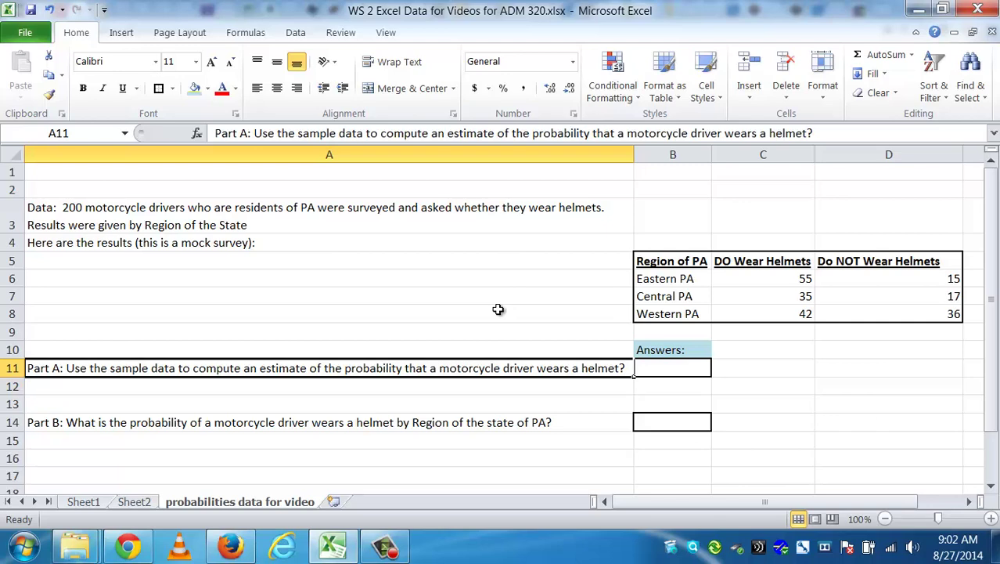
pyautogui.press('Right')
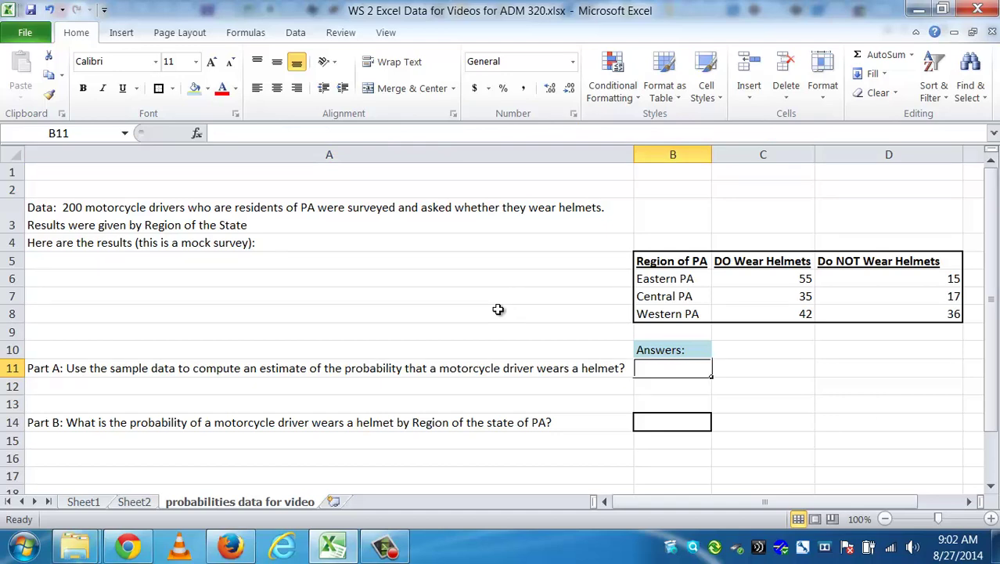
pyautogui.press('Right')
pyautogui.press('Right')
pyautogui.press('Right')
pyautogui.press('Left')
pyautogui.press('Left')
pyautogui.press('Left')
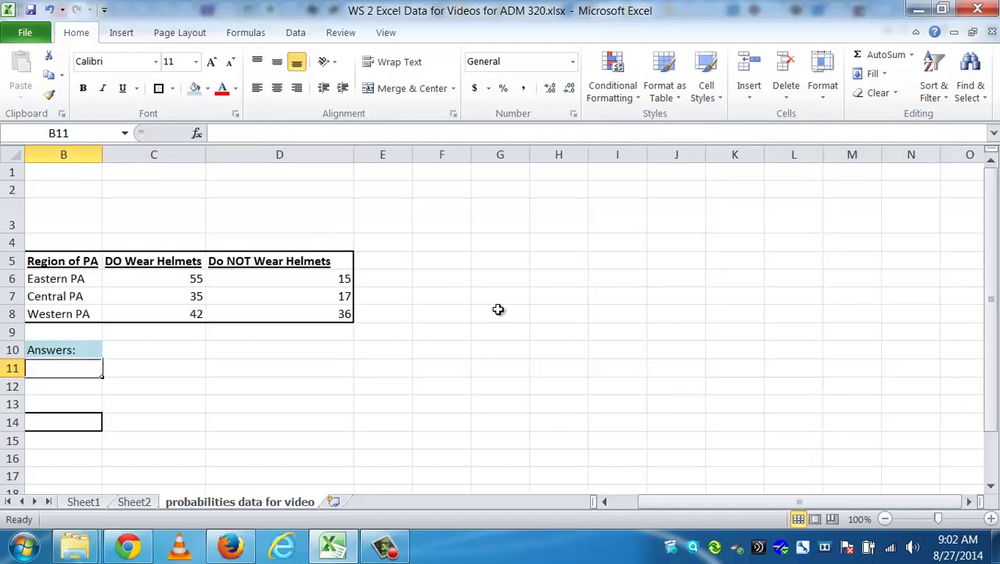
pyautogui.press('Left')
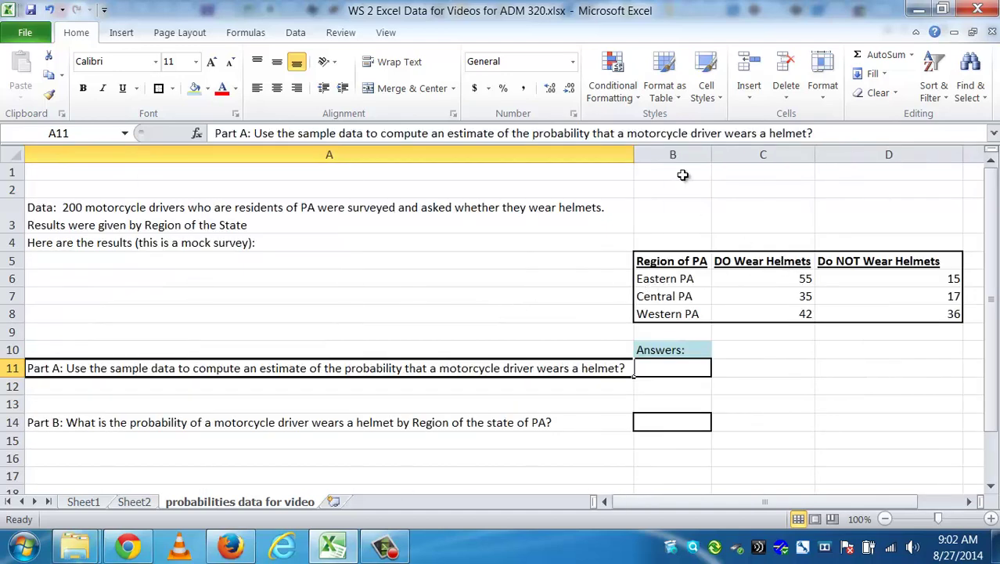
# Step: Narrow column A to just fit the Part B question and wrap the text of the whole column
pyautogui.moveTo(634, 154); pyautogui.dragTo(553, 160)
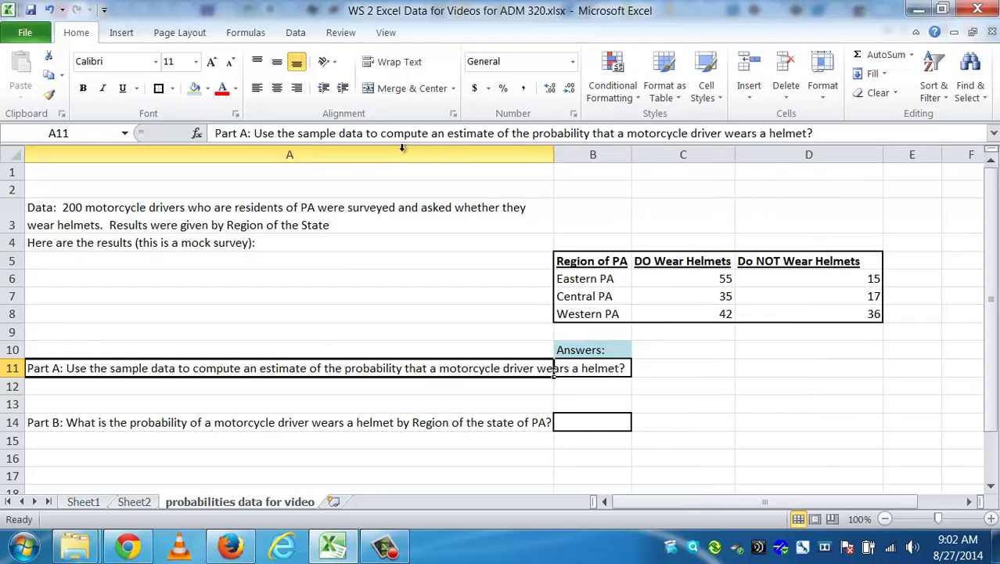
pyautogui.click(516, 154)
pyautogui.click(399, 62)
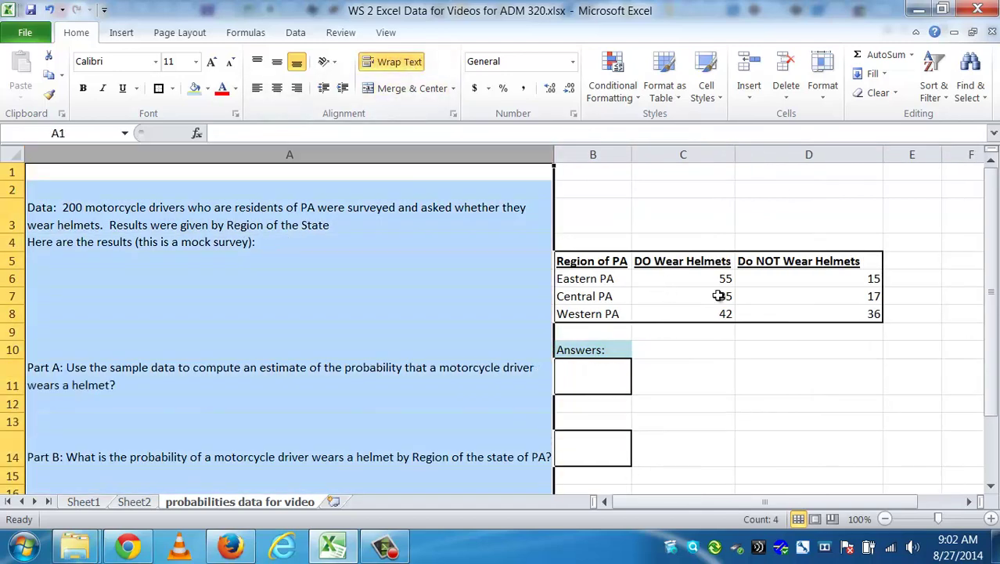
# Step: Add the header "Totals" in E5 beside the Do NOT Wear Helmets column
pyautogui.click(874, 276)
pyautogui.click(899, 280)
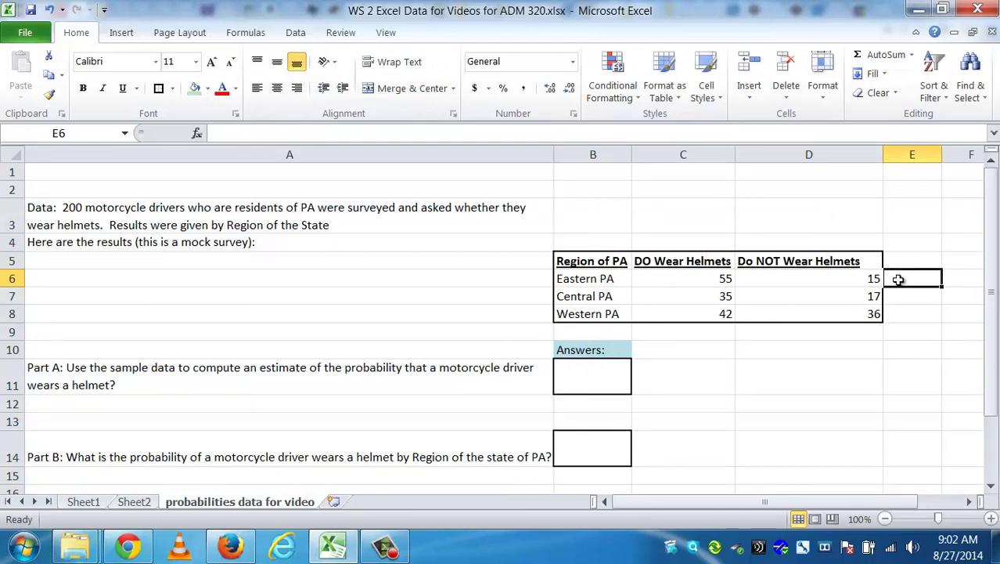
pyautogui.click(899, 262)
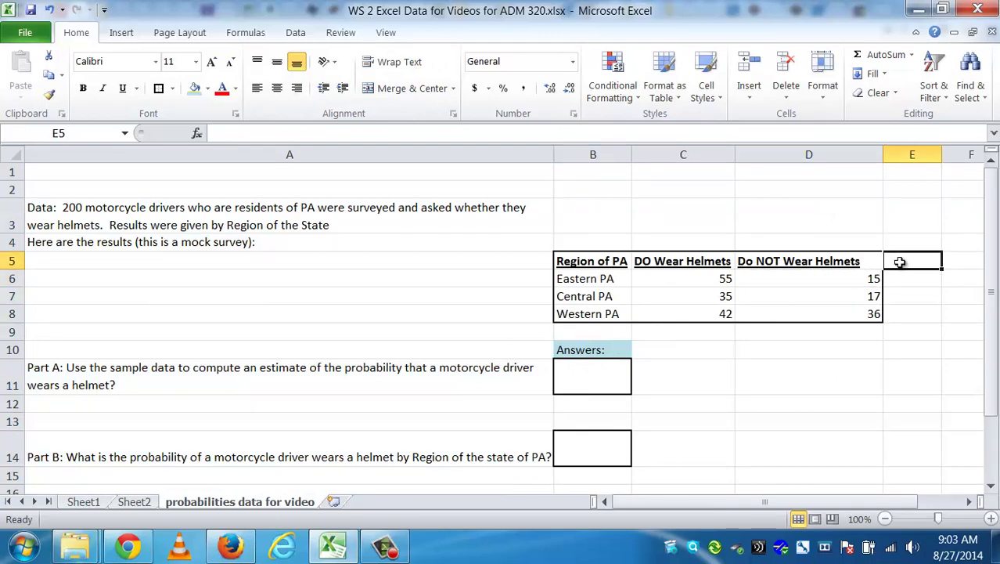
pyautogui.write('Totals')
pyautogui.press('Return')
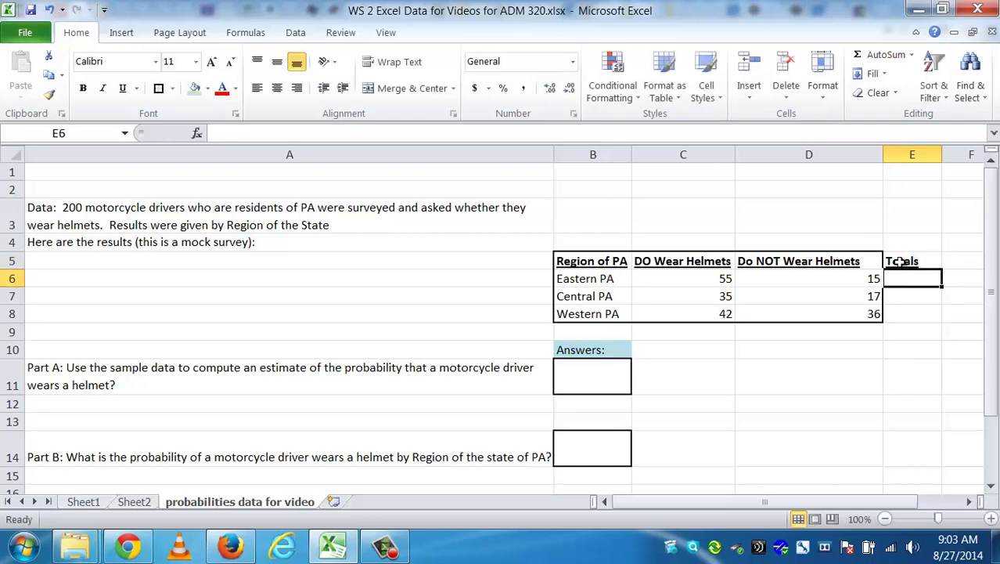
# Step: Total the Eastern PA row in E6 with an AutoSum of C6:D6
pyautogui.click(889, 54)
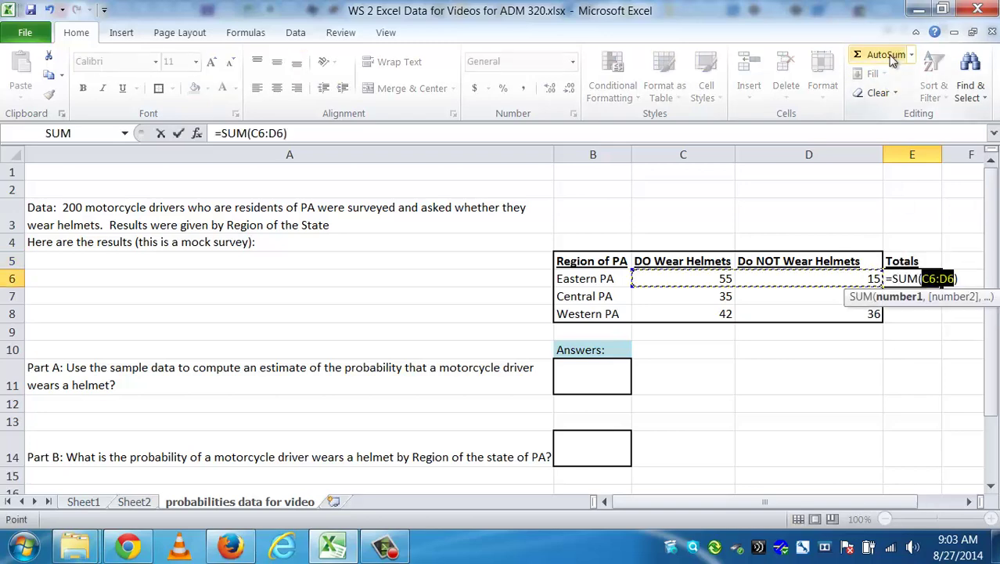
pyautogui.press('Return')
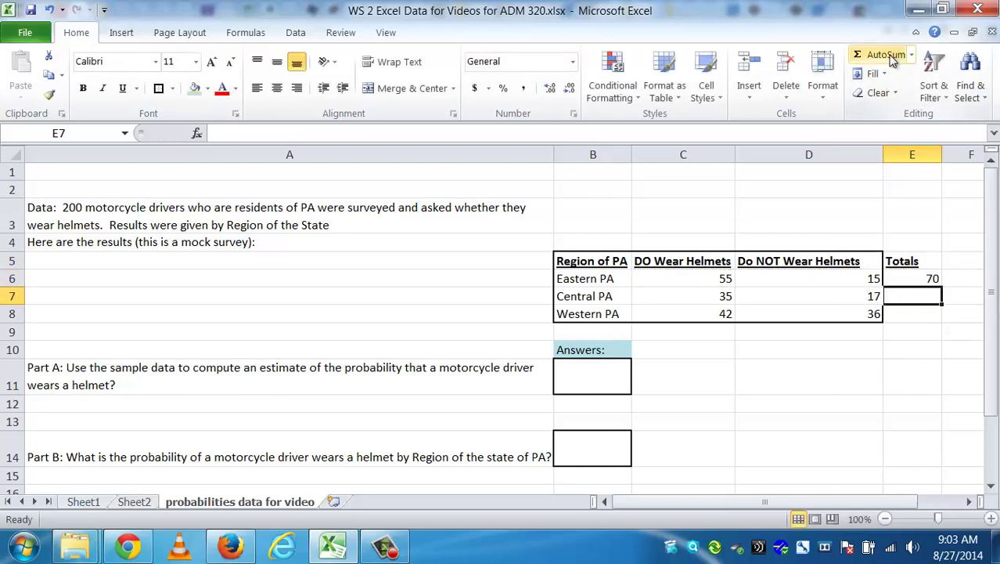
pyautogui.click(910, 274)
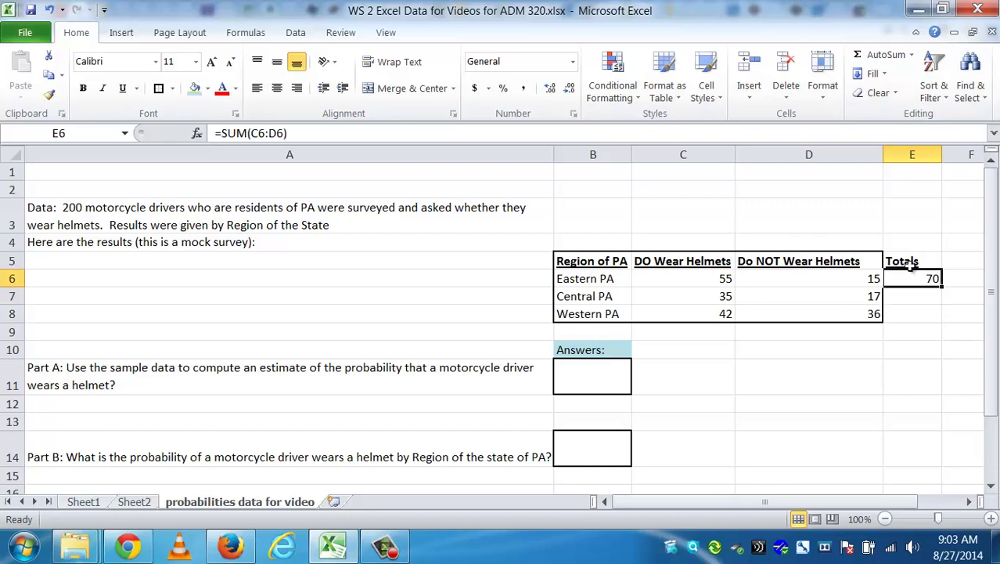
pyautogui.click(890, 56)
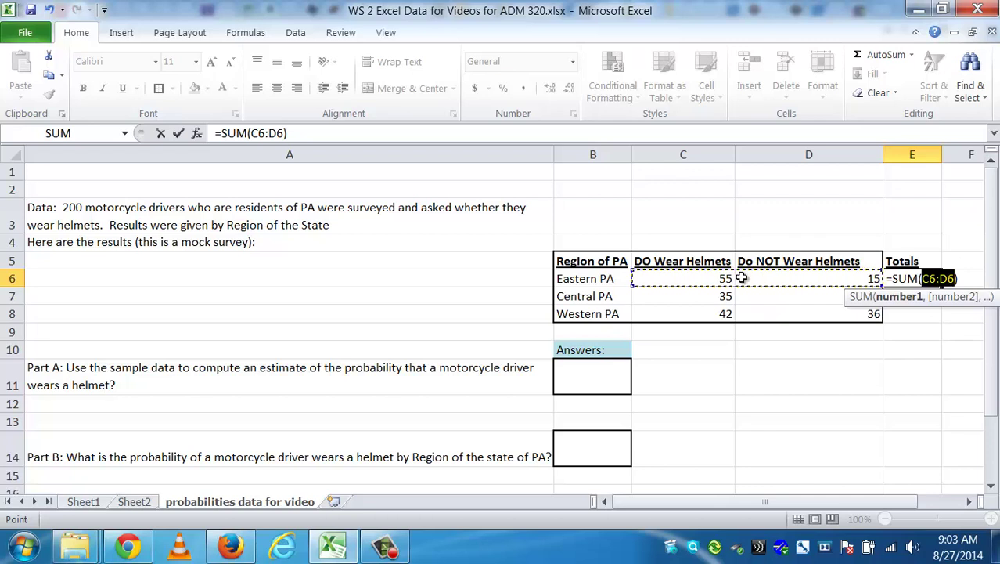
pyautogui.press('Return')
pyautogui.press('Up')
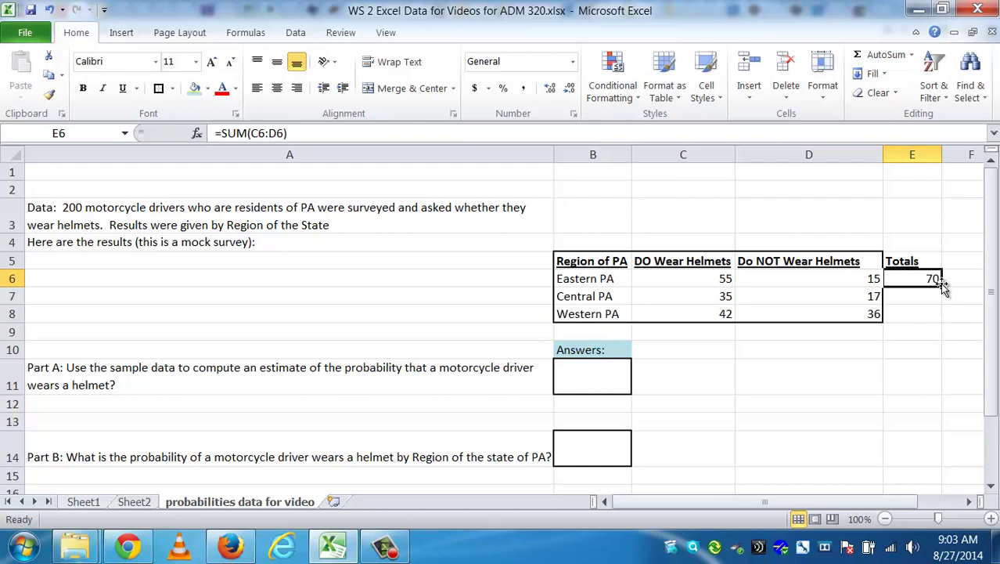
# Step: Copy the Eastern PA total formula down through E8 and check the formula in each Totals cell
pyautogui.moveTo(943, 289); pyautogui.dragTo(943, 321)
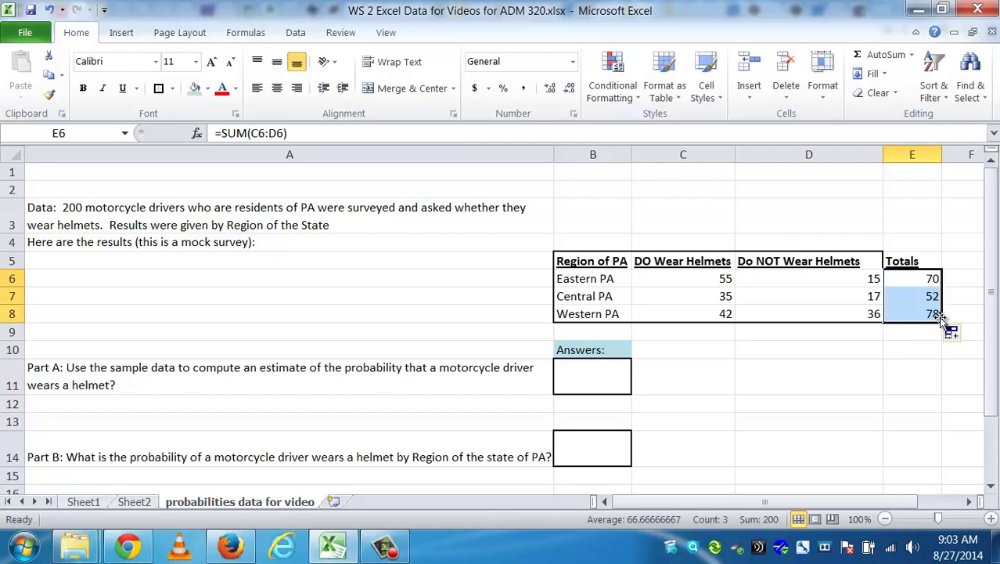
pyautogui.click(929, 295)
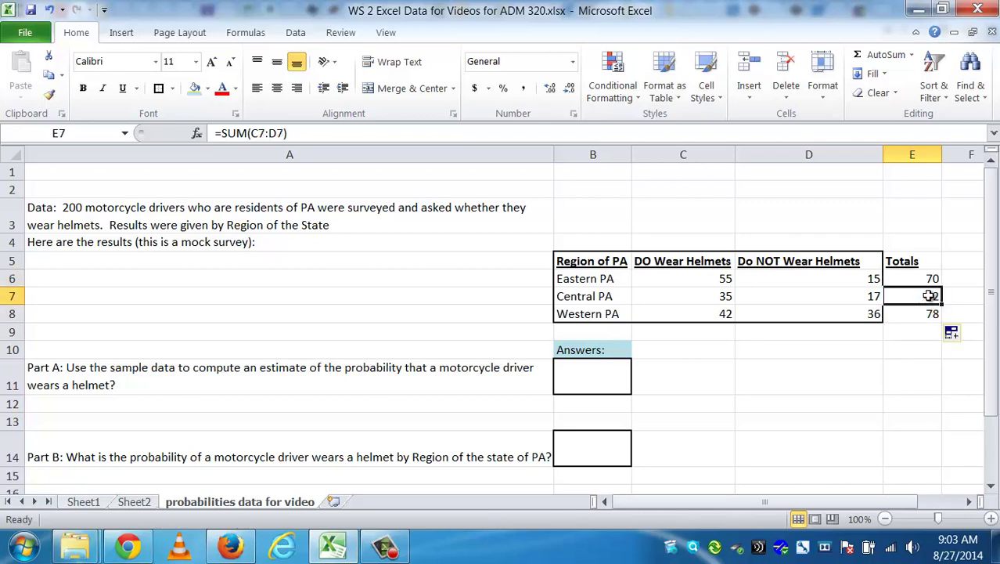
pyautogui.click(929, 276)
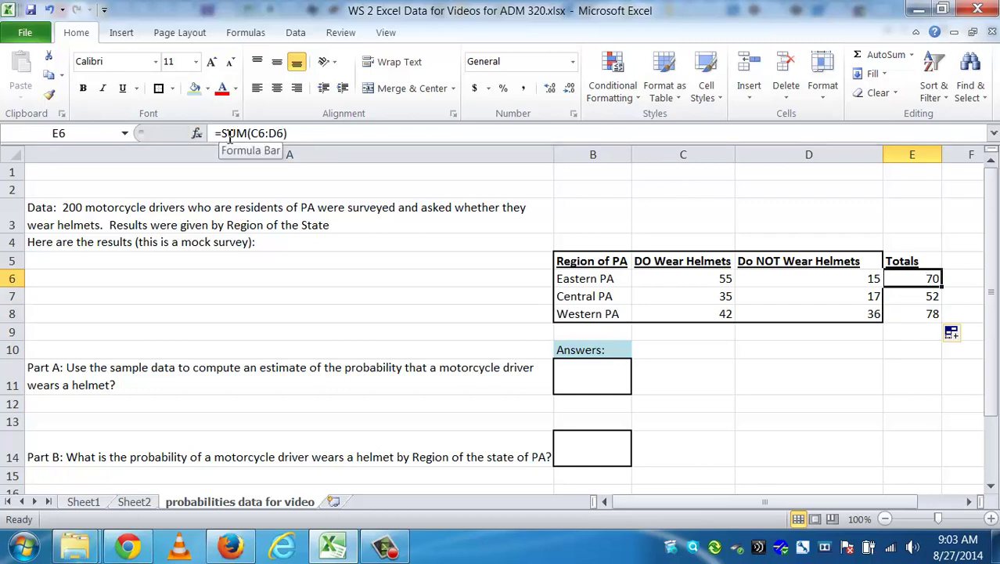
pyautogui.click(921, 296)
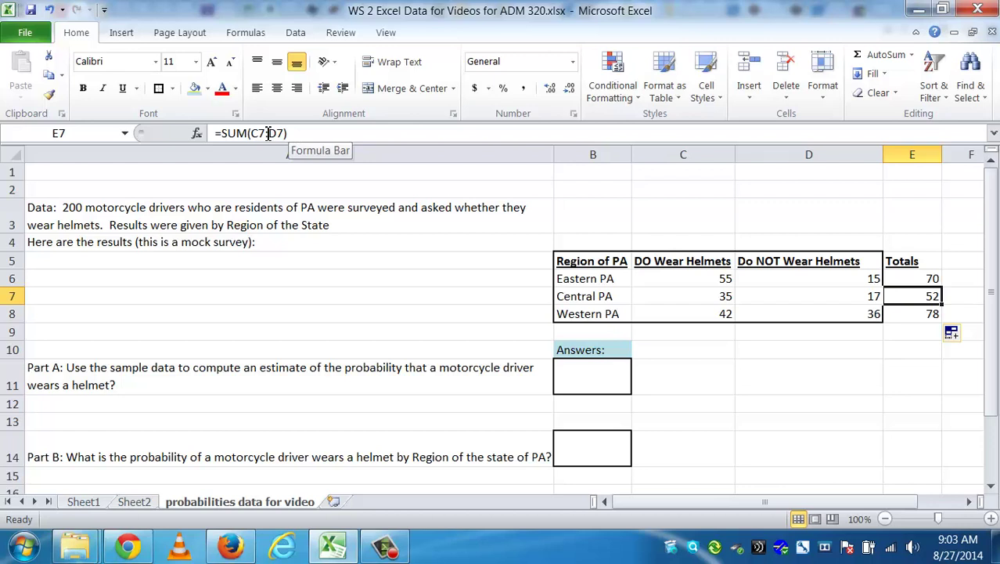
pyautogui.click(931, 313)
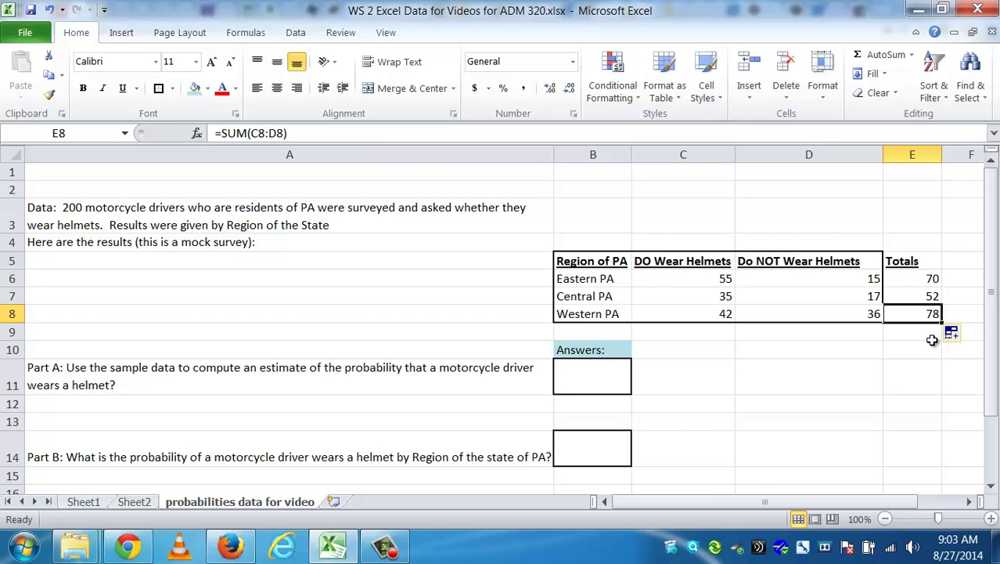
pyautogui.click(930, 278)
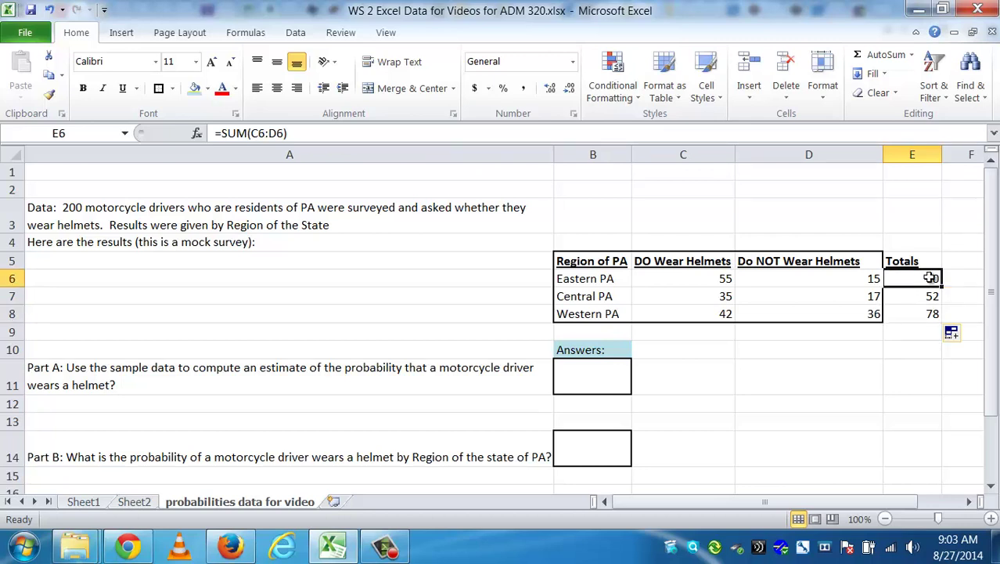
# Step: Total the DO Wear Helmets column in C9 with an AutoSum of C6:C8
pyautogui.click(703, 332)
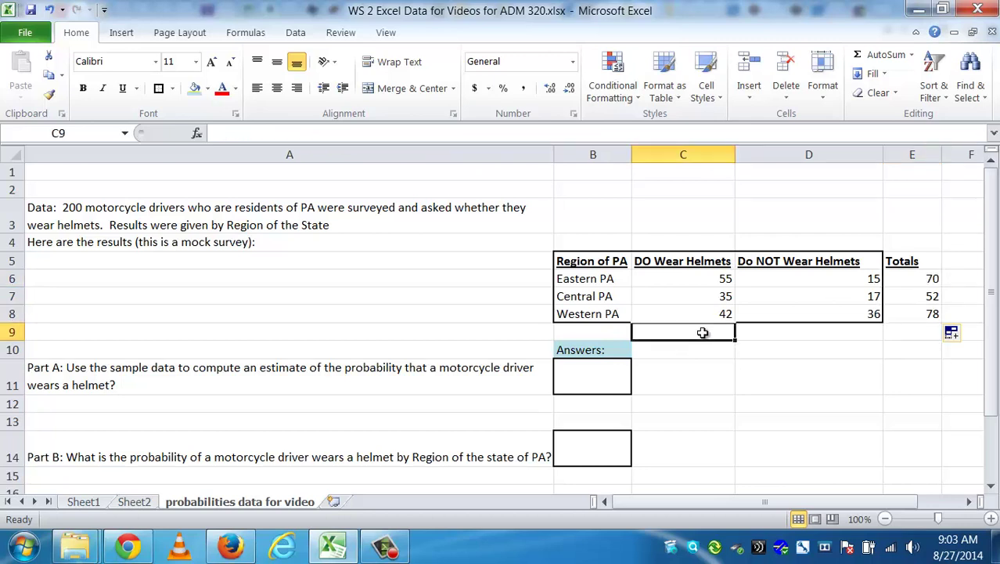
pyautogui.click(880, 57)
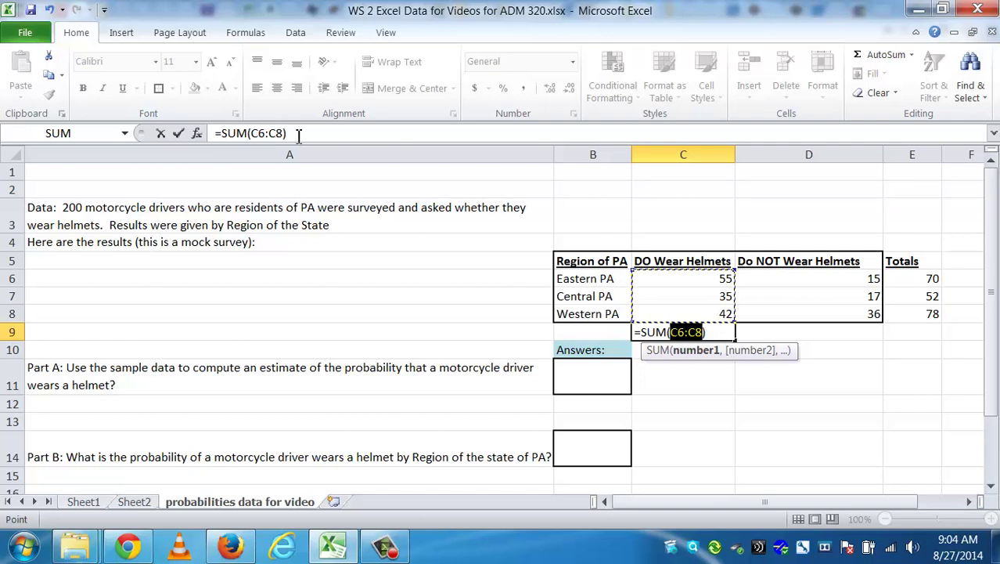
pyautogui.press('Return')
pyautogui.press('Up')
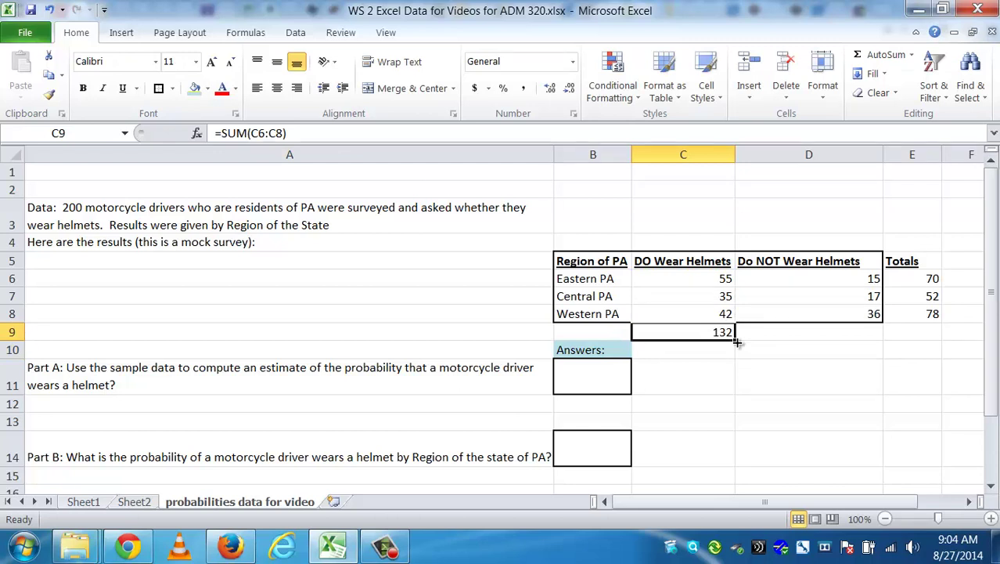
# Step: Copy the column total formula from C9 into D9 to total the Do NOT Wear Helmets column
pyautogui.moveTo(737, 342); pyautogui.dragTo(786, 337)
pyautogui.rightClick(721, 332)
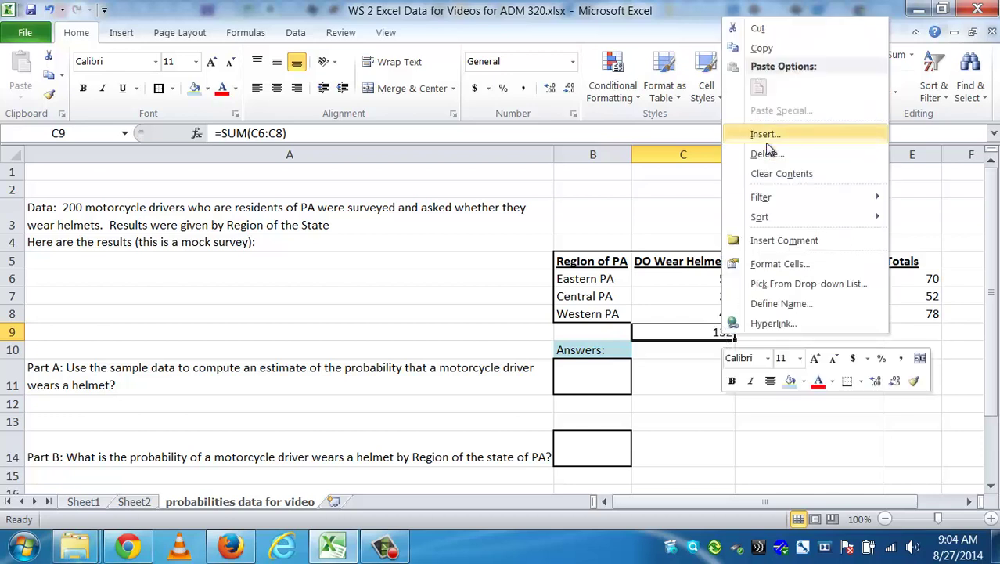
pyautogui.click(761, 49)
pyautogui.click(788, 331)
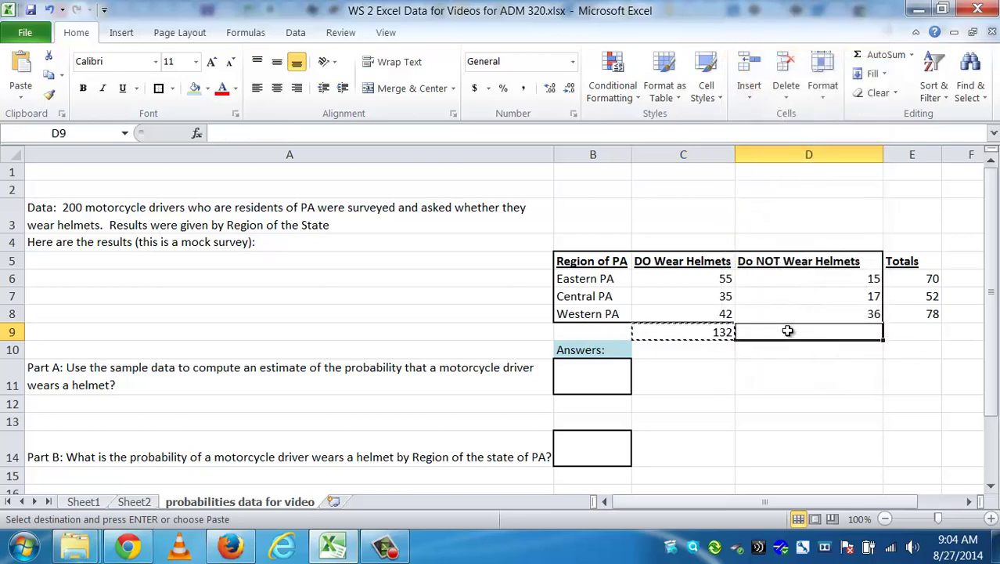
pyautogui.rightClick(787, 331)
pyautogui.click(816, 102)
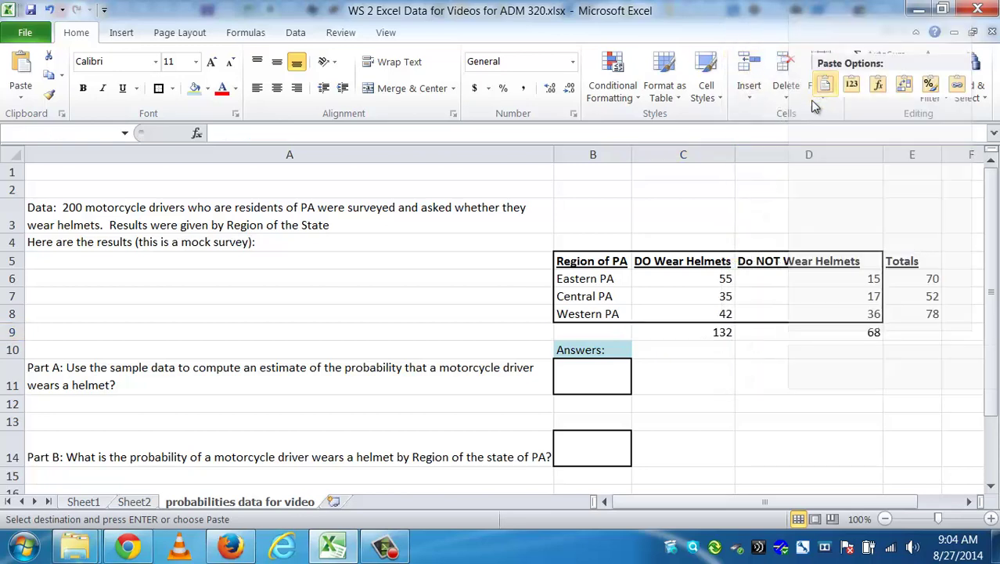
pyautogui.rightClick(770, 329)
pyautogui.click(825, 86)
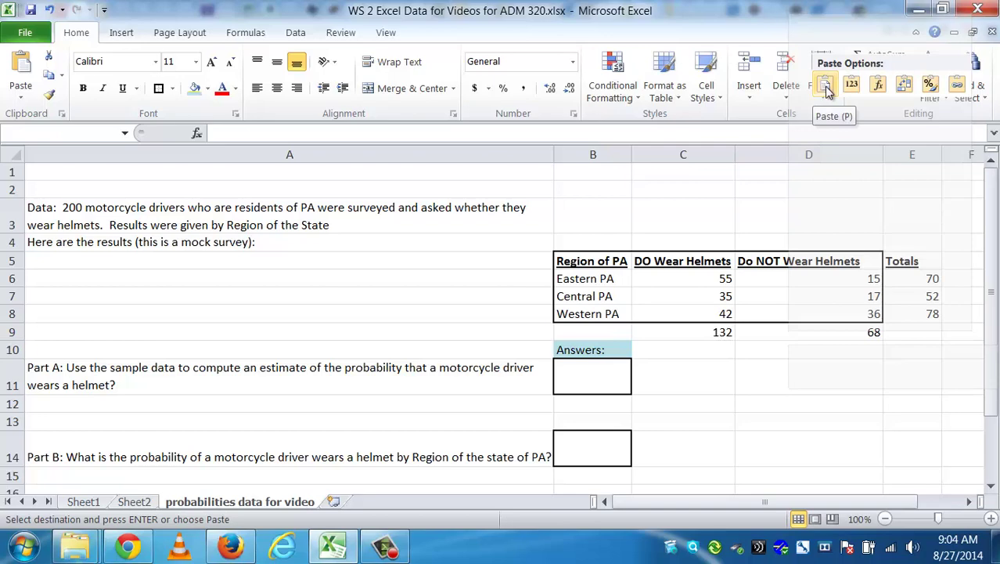
pyautogui.rightClick(787, 331)
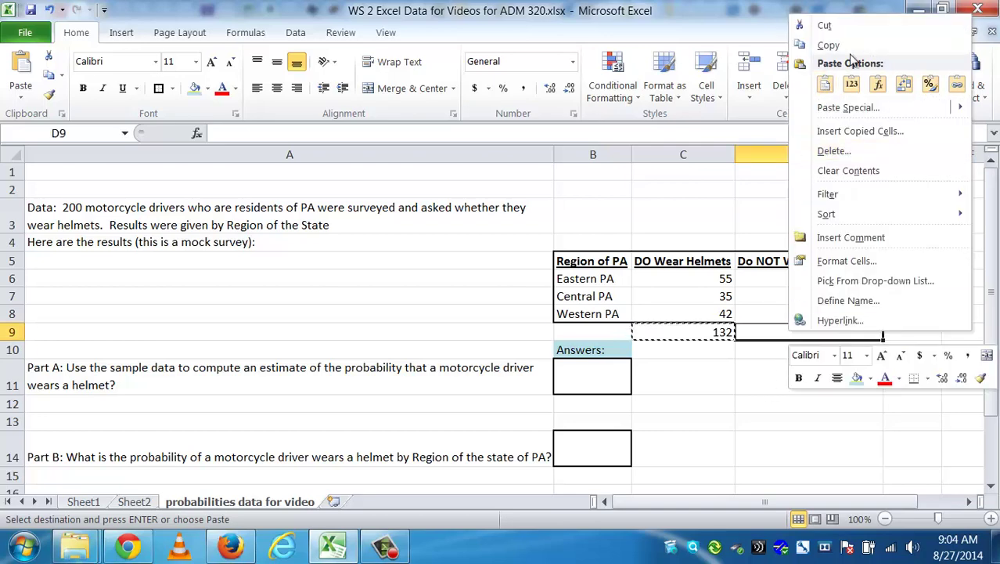
pyautogui.click(827, 88)
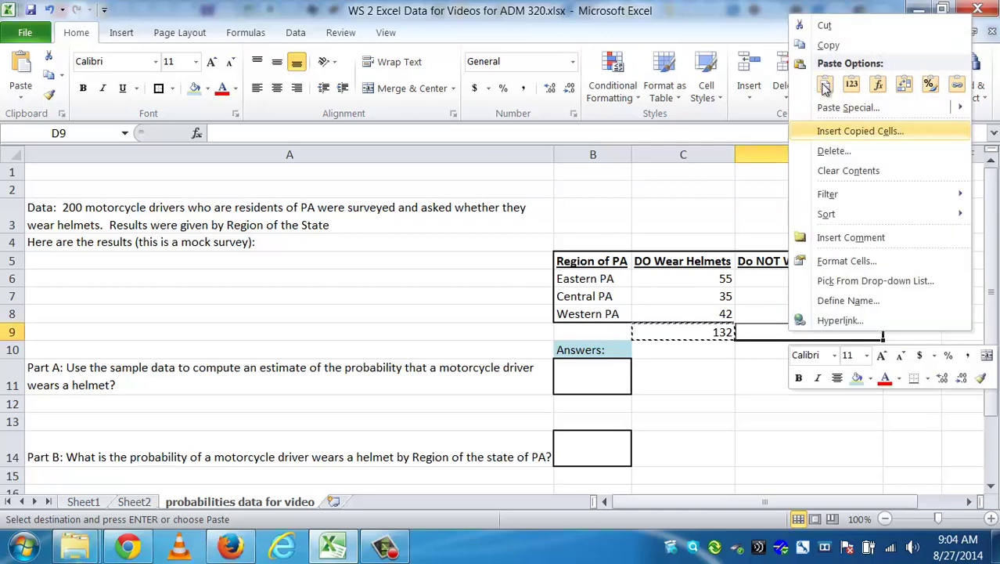
pyautogui.click(826, 86)
pyautogui.click(815, 348)
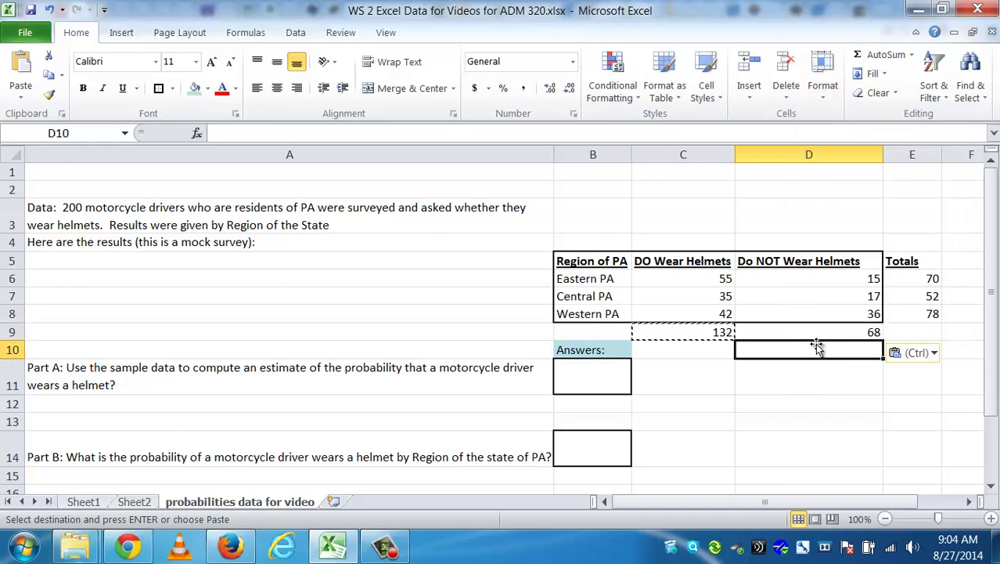
# Step: Calculate the grand total in E9 with an AutoSum of E6:E8
pyautogui.click(904, 332)
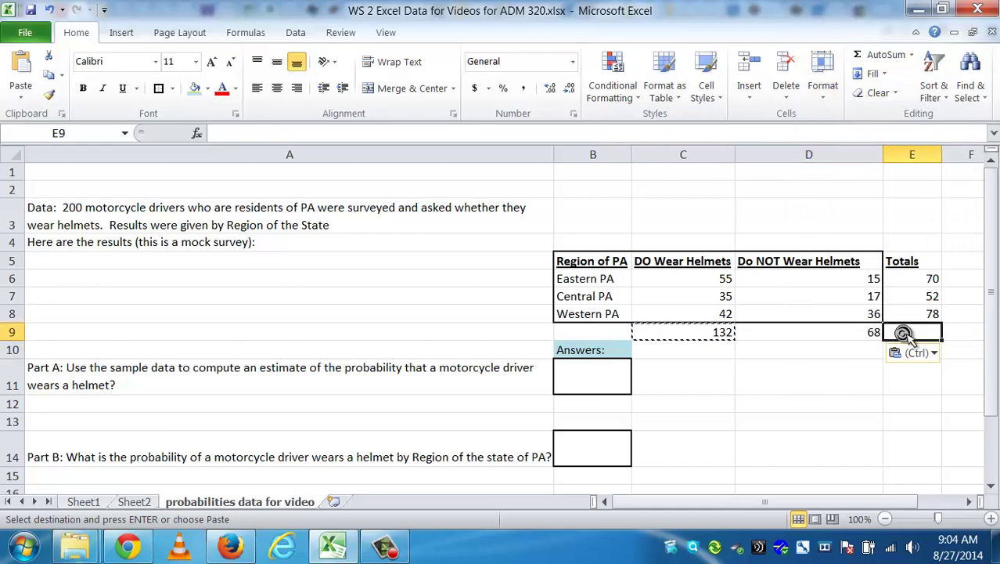
pyautogui.click(875, 57)
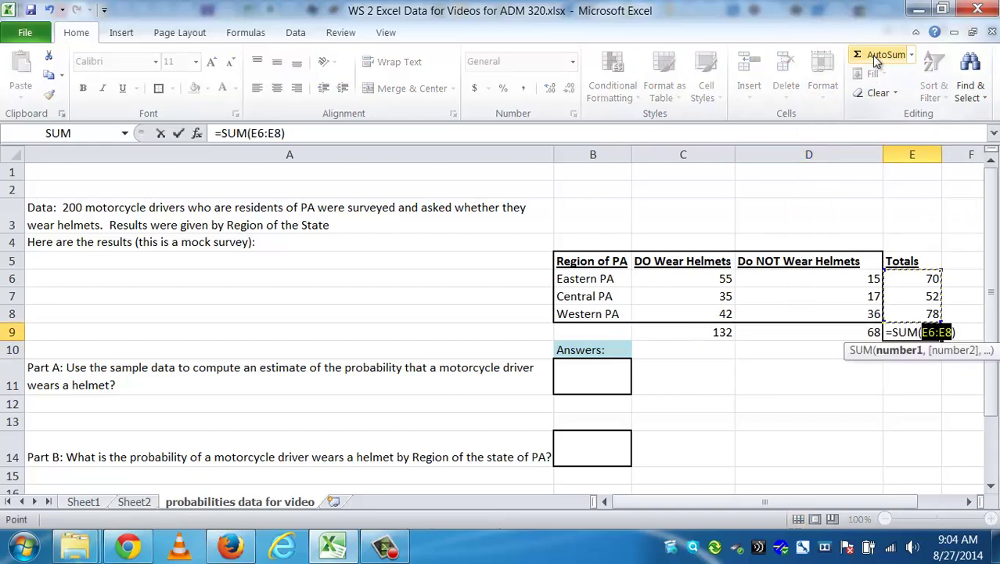
pyautogui.press('Return')
pyautogui.press('Up')
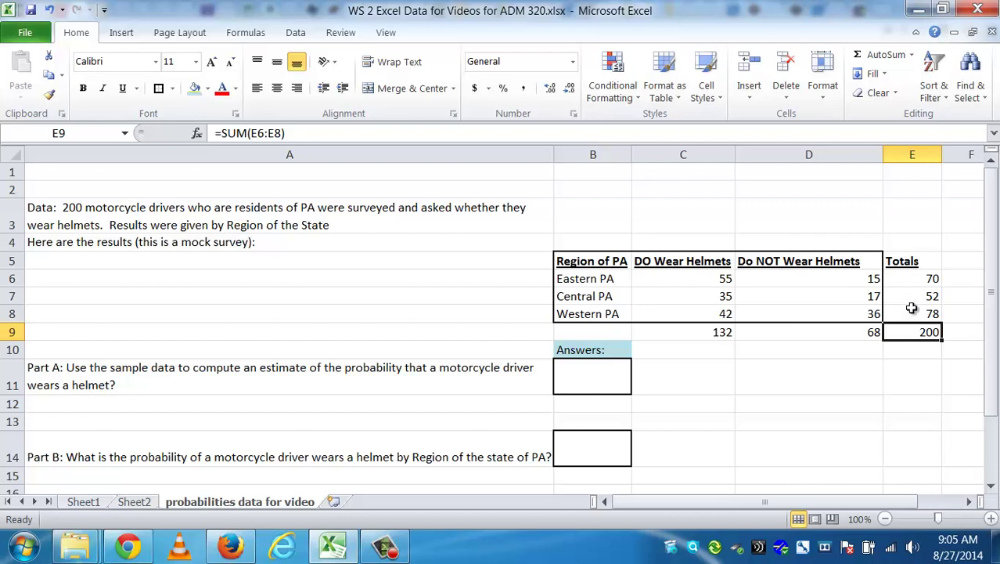
# Step: Compute the Part A probability in B11 with the formula =C9/E9 and format it to three decimal places
pyautogui.click(589, 384)
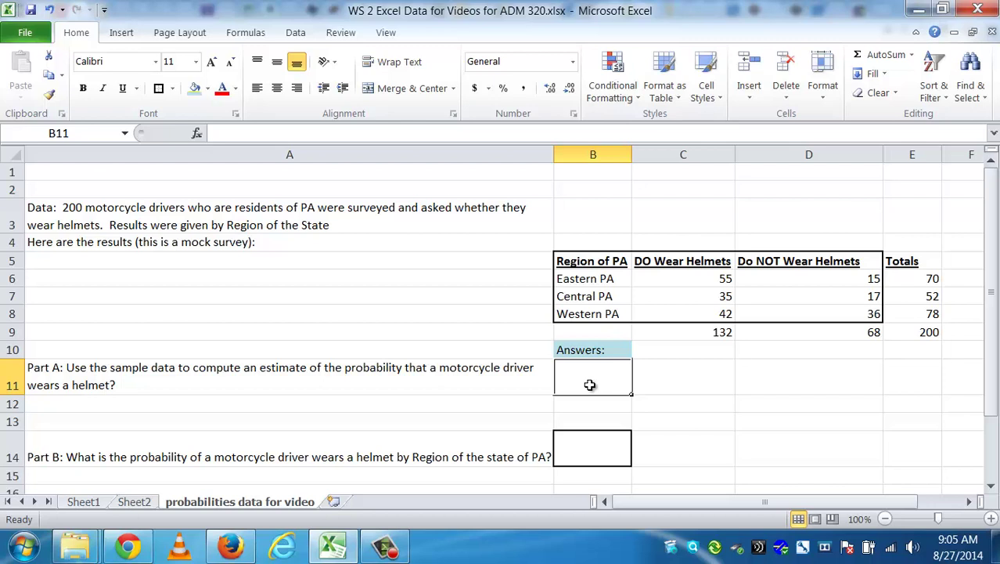
pyautogui.click(713, 333)
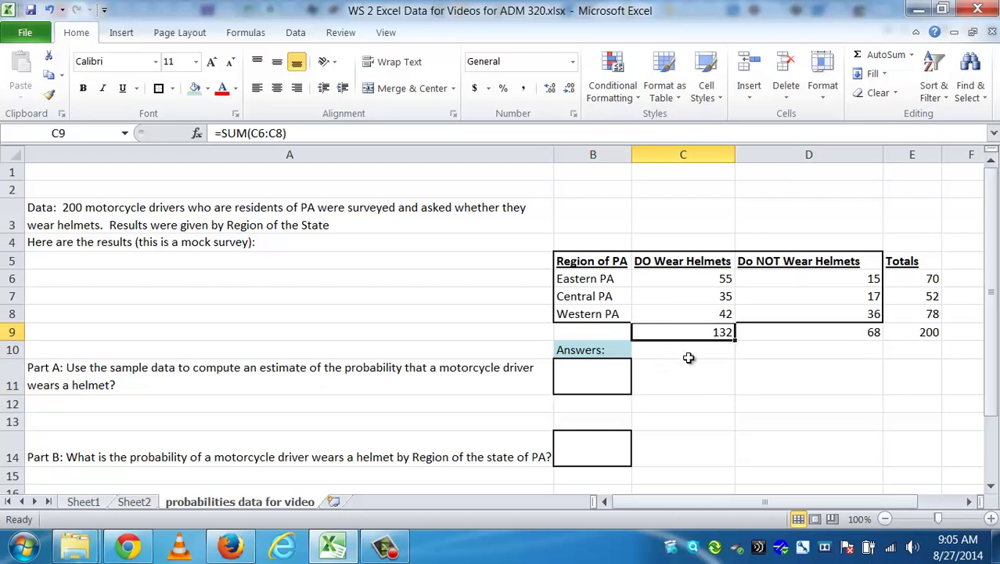
pyautogui.click(592, 372)
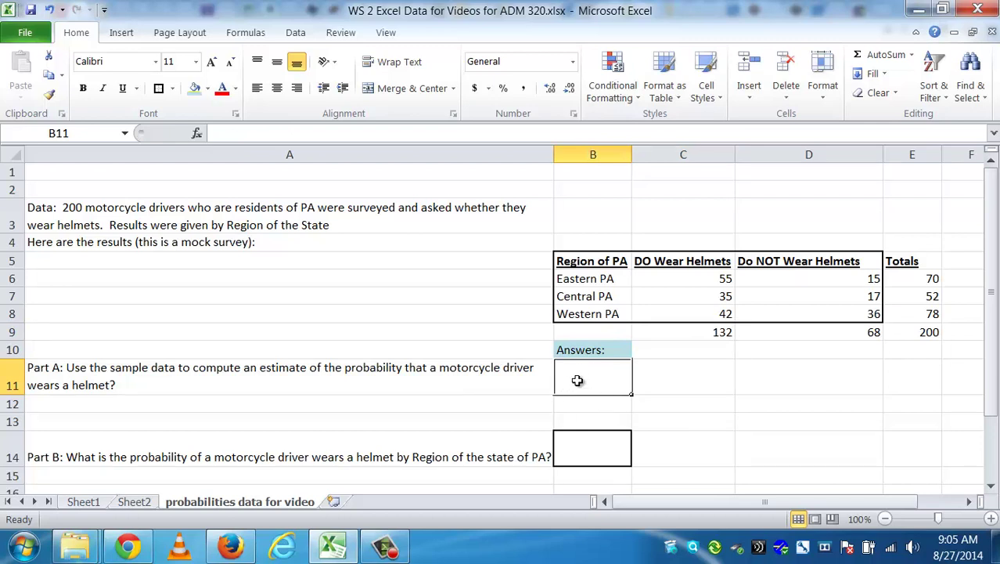
pyautogui.write('=')
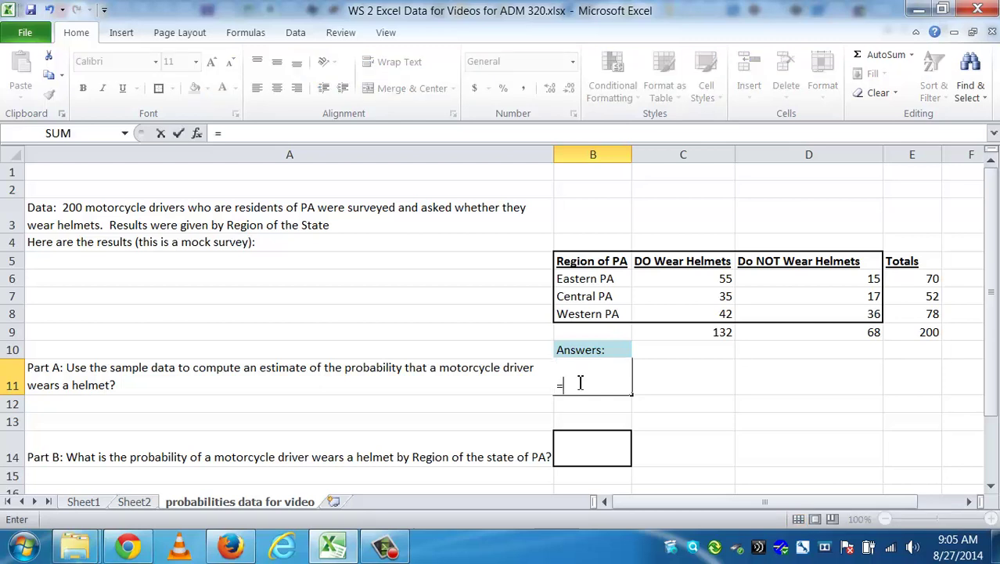
pyautogui.click(720, 332)
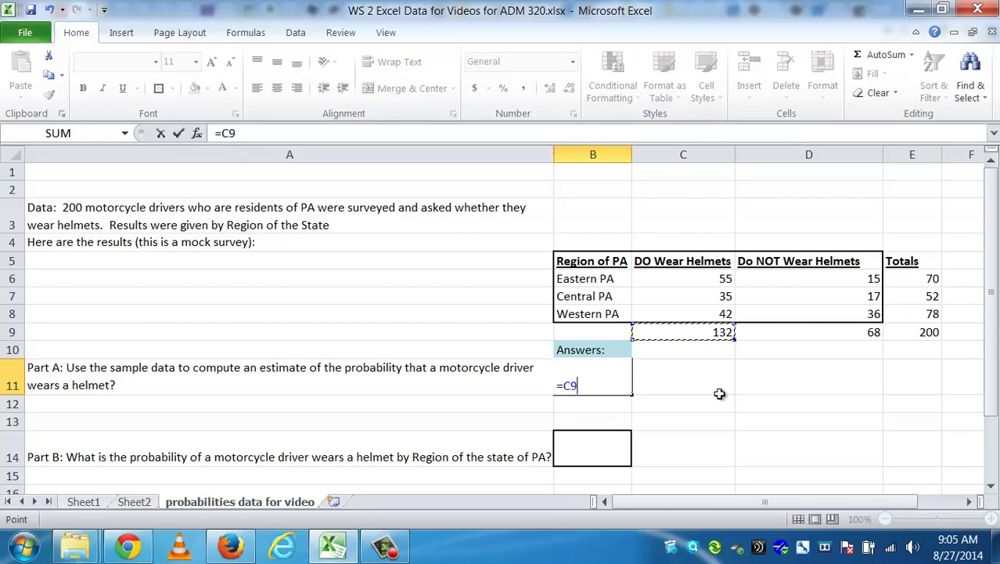
pyautogui.write('/')
pyautogui.click(908, 333)
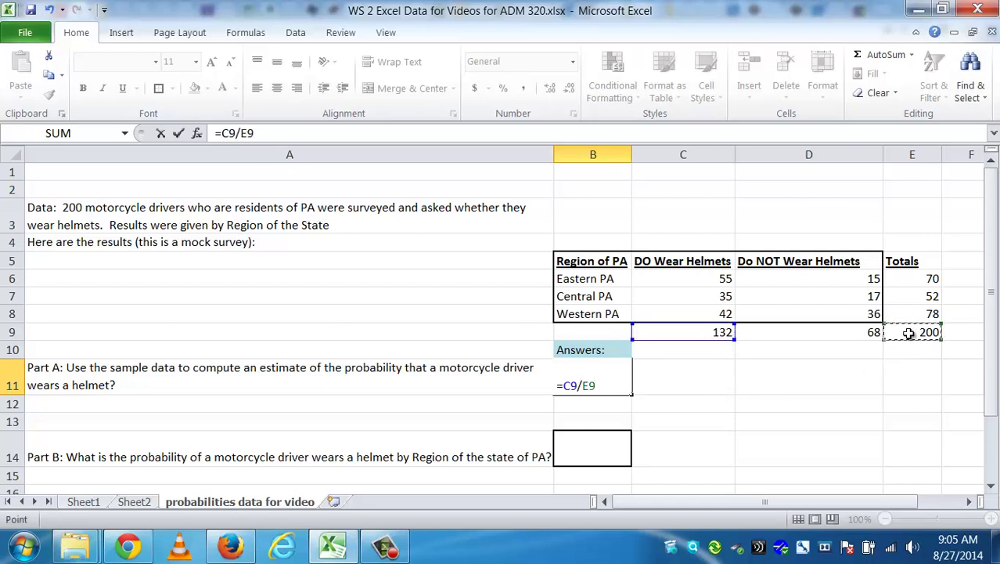
pyautogui.write('\\')
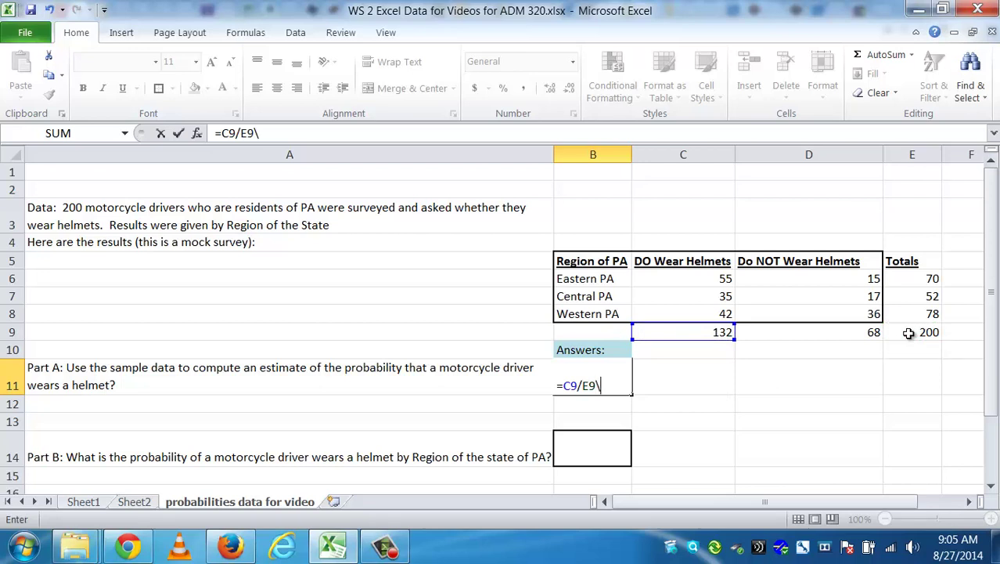
pyautogui.press('BackSpace')
pyautogui.press('Return')
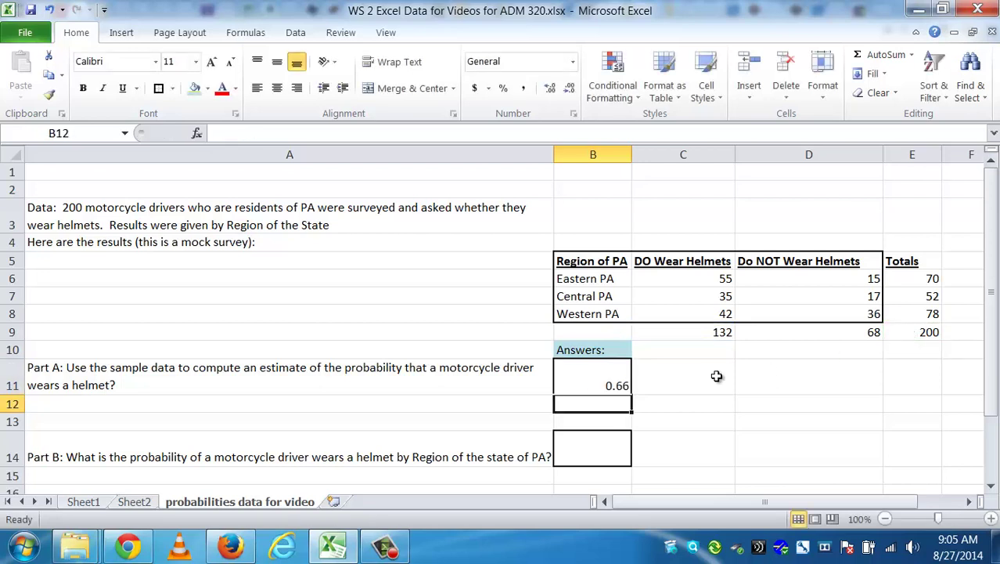
pyautogui.click(624, 380)
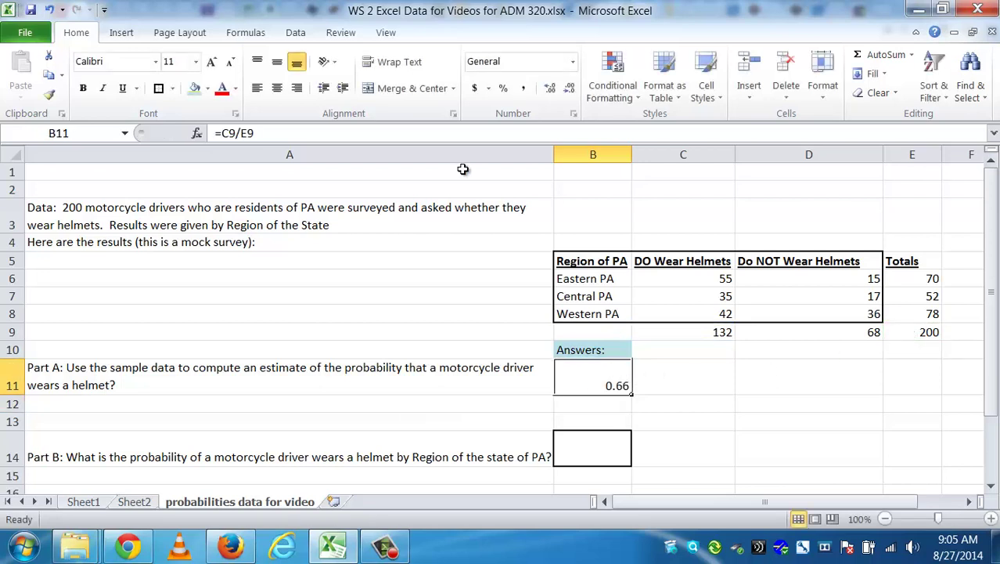
pyautogui.click(550, 88)
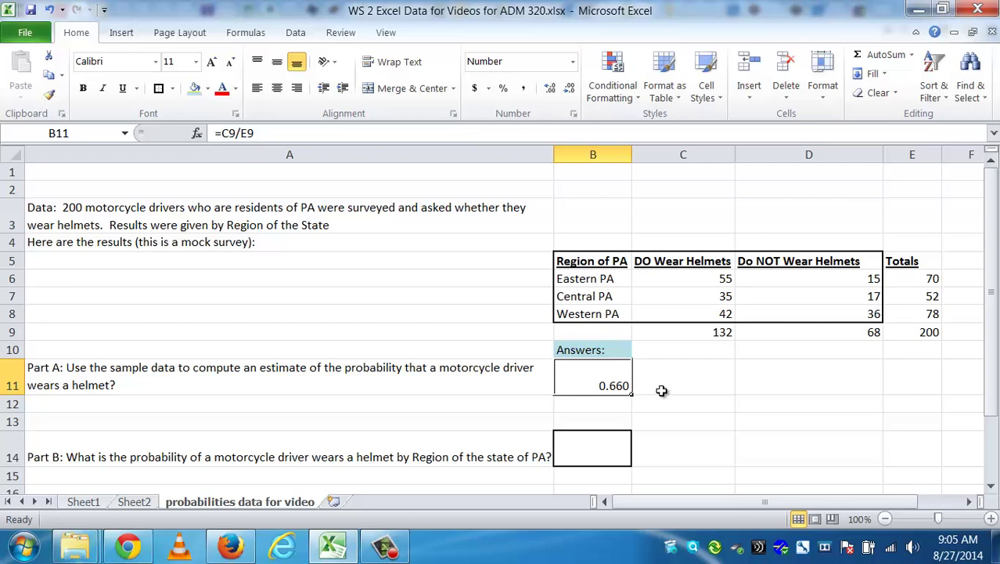
# Step: Copy the three region names from B6:B8 into B14:B16 beside the Part B question
pyautogui.click(398, 461)
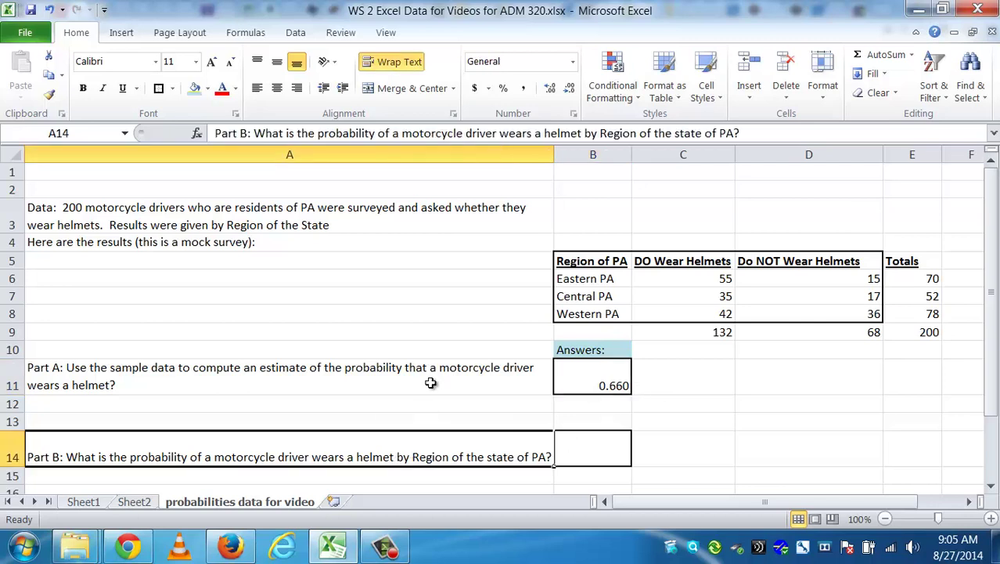
pyautogui.click(411, 290)
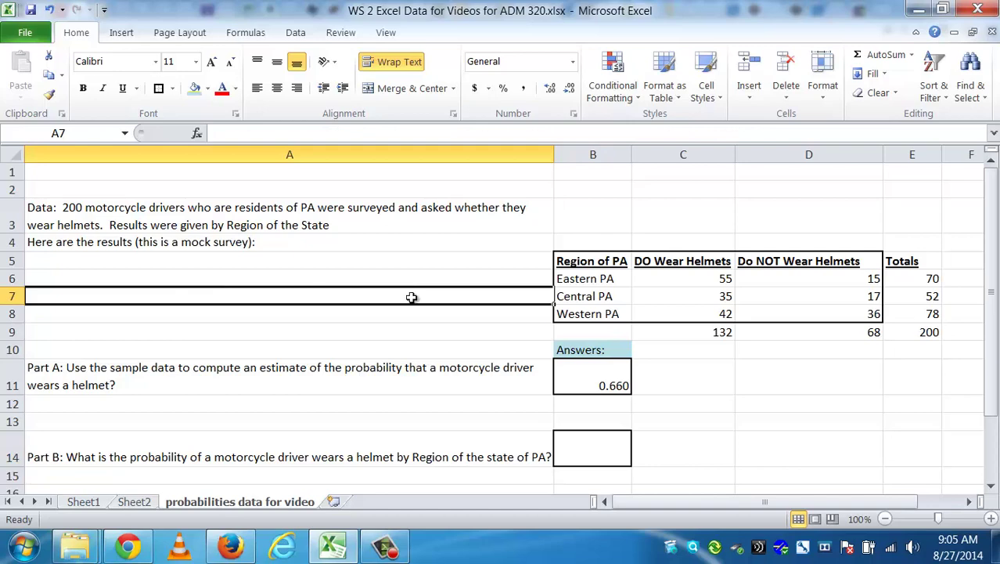
pyautogui.moveTo(995, 223); pyautogui.dragTo(996, 236)
pyautogui.click(608, 357)
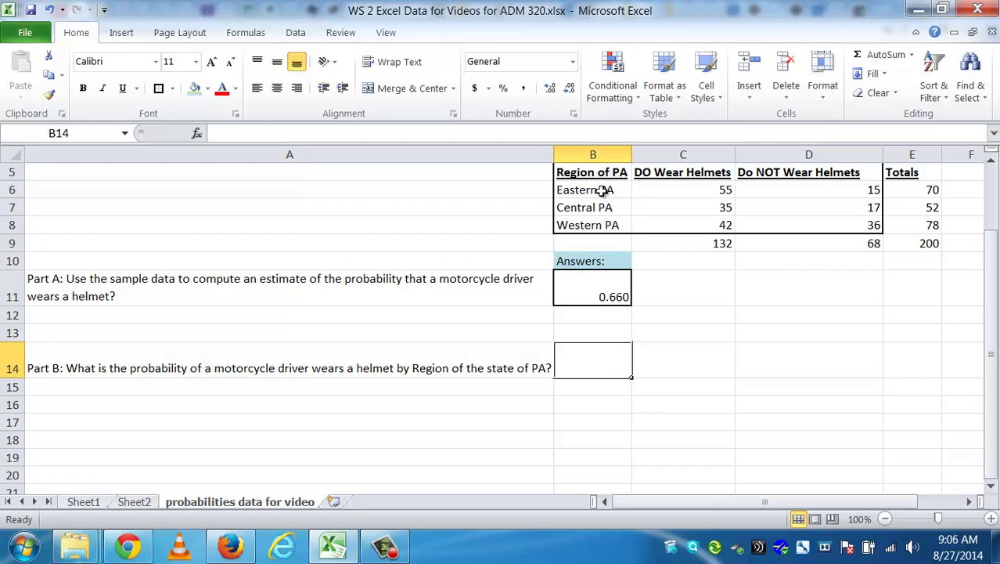
pyautogui.moveTo(603, 190); pyautogui.dragTo(601, 216)
pyautogui.hotkey('ctrl', 'c')
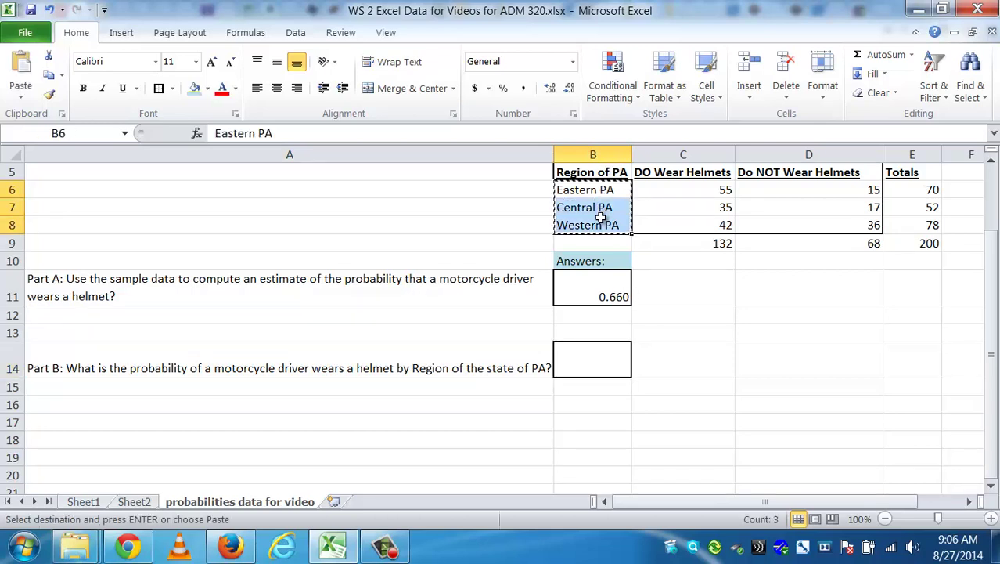
pyautogui.click(582, 368)
pyautogui.hotkey('ctrl', 'v')
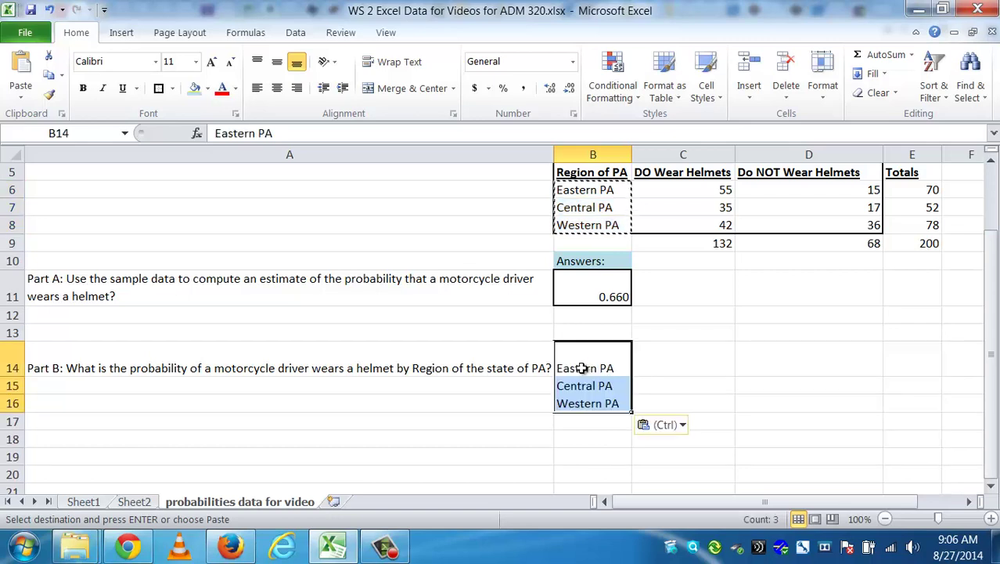
# Step: Draw a box border around the Part B answer area B14:C16
pyautogui.click(657, 360)
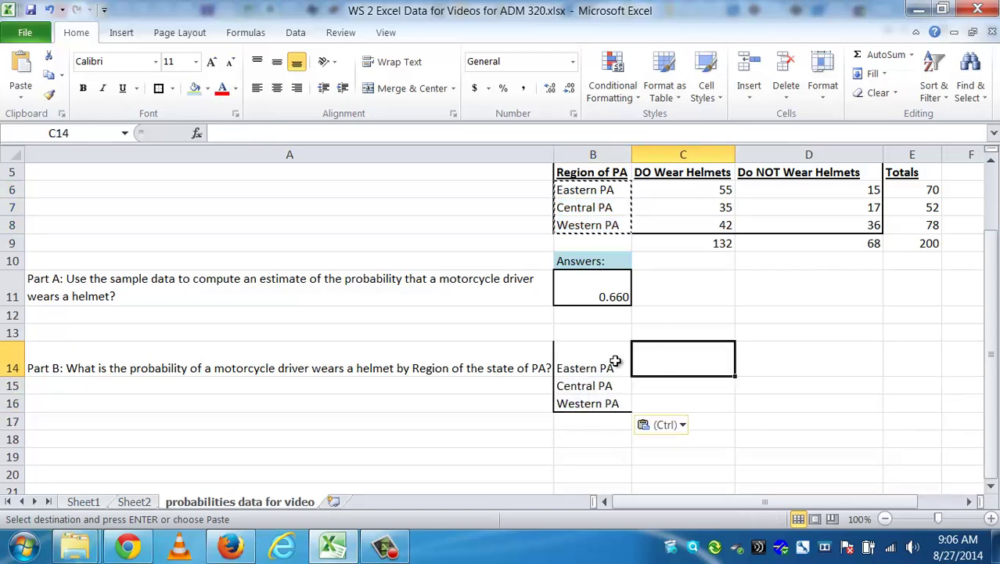
pyautogui.moveTo(611, 360); pyautogui.dragTo(668, 403)
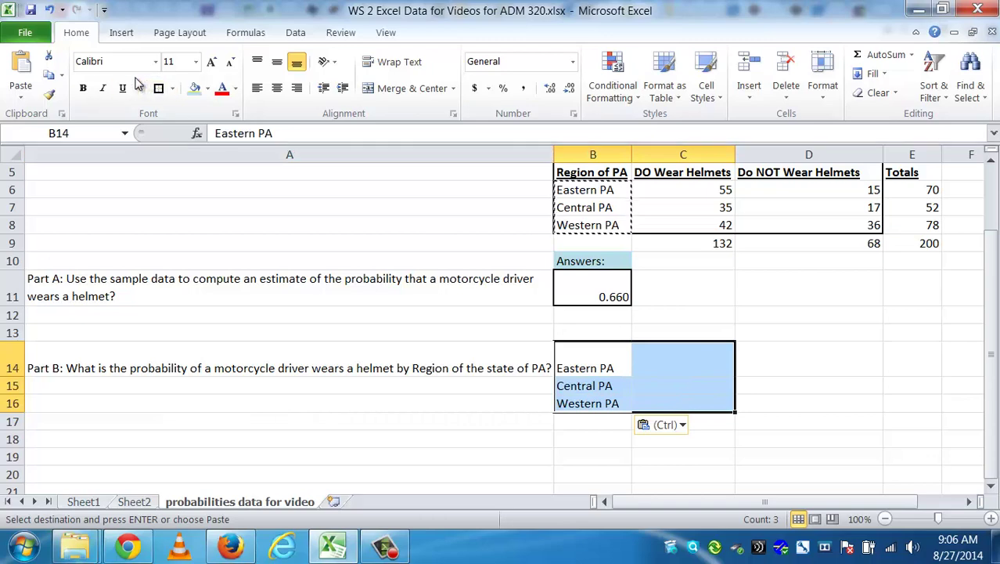
pyautogui.click(158, 88)
# Step: Compute the Eastern PA helmet probability in C14 with the formula =C6/E6
pyautogui.click(671, 355)
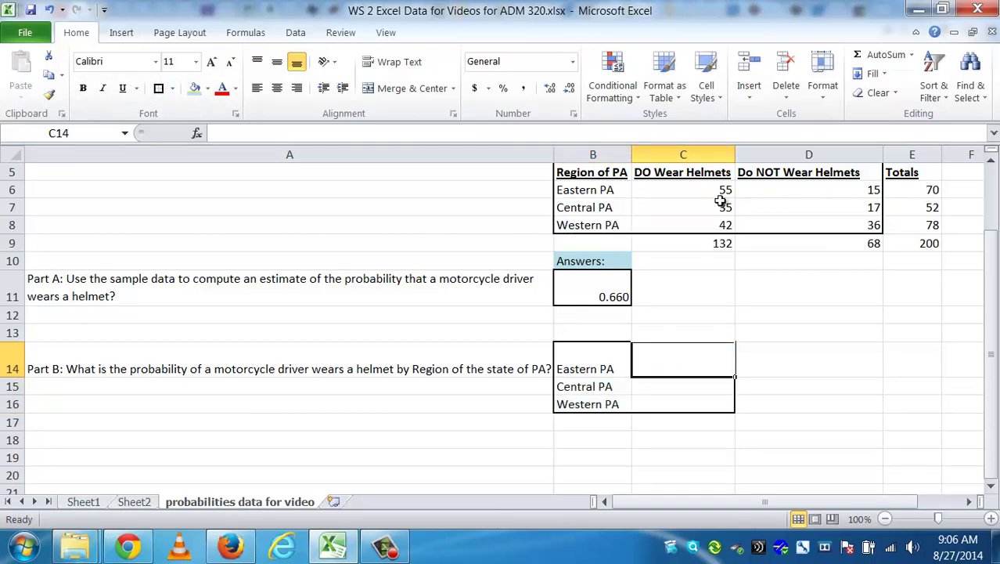
pyautogui.moveTo(719, 196); pyautogui.dragTo(718, 336)
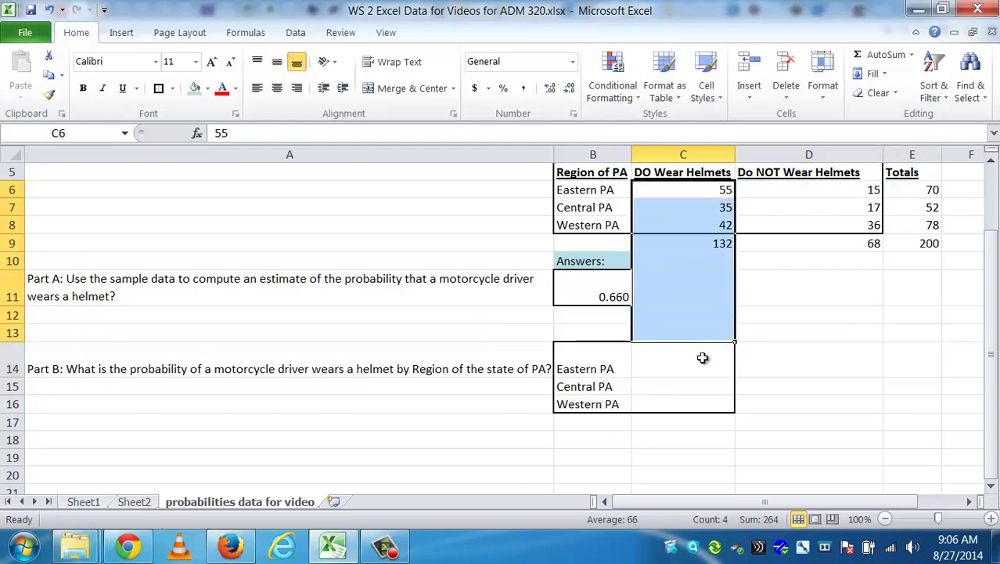
pyautogui.click(703, 358)
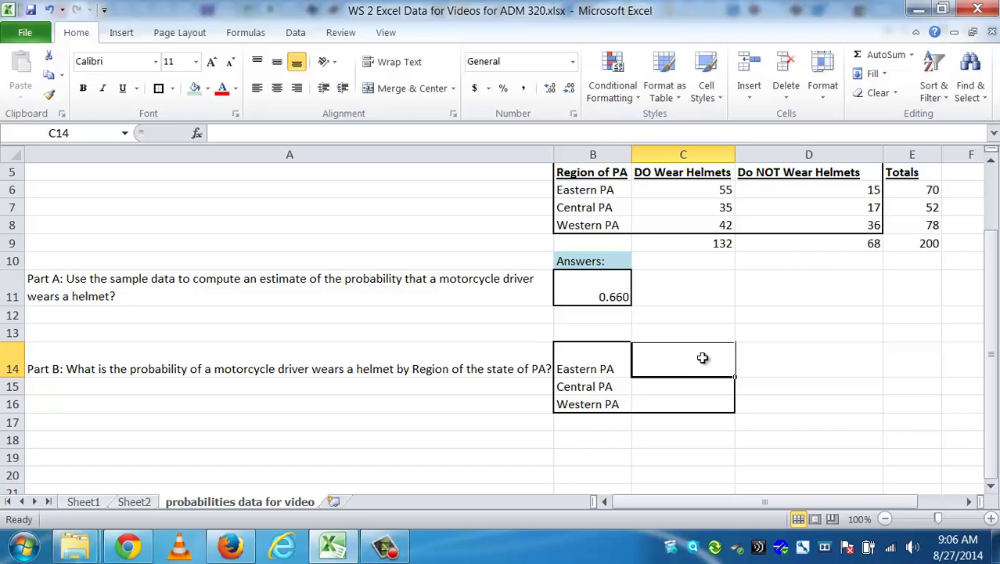
pyautogui.write('=')
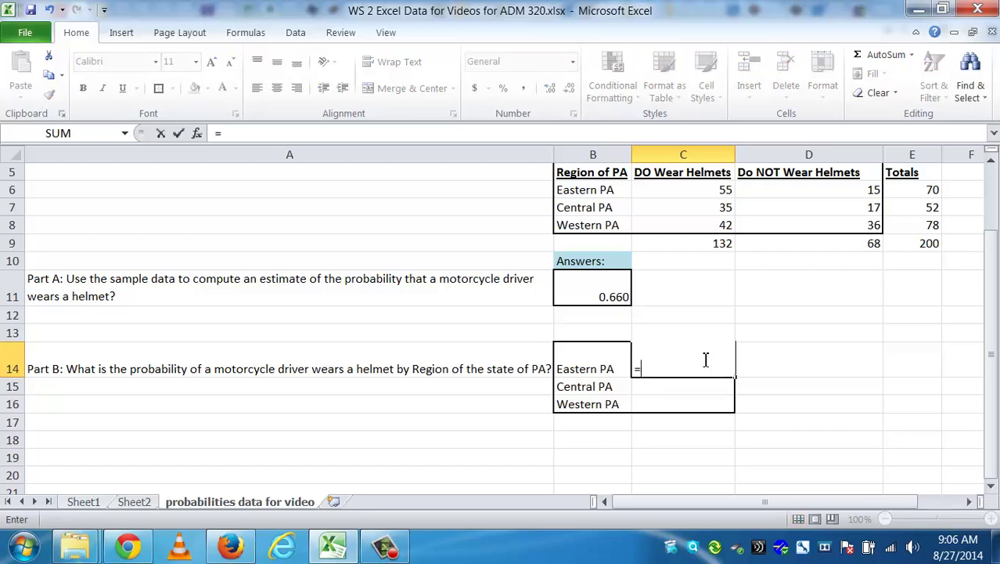
pyautogui.click(683, 200)
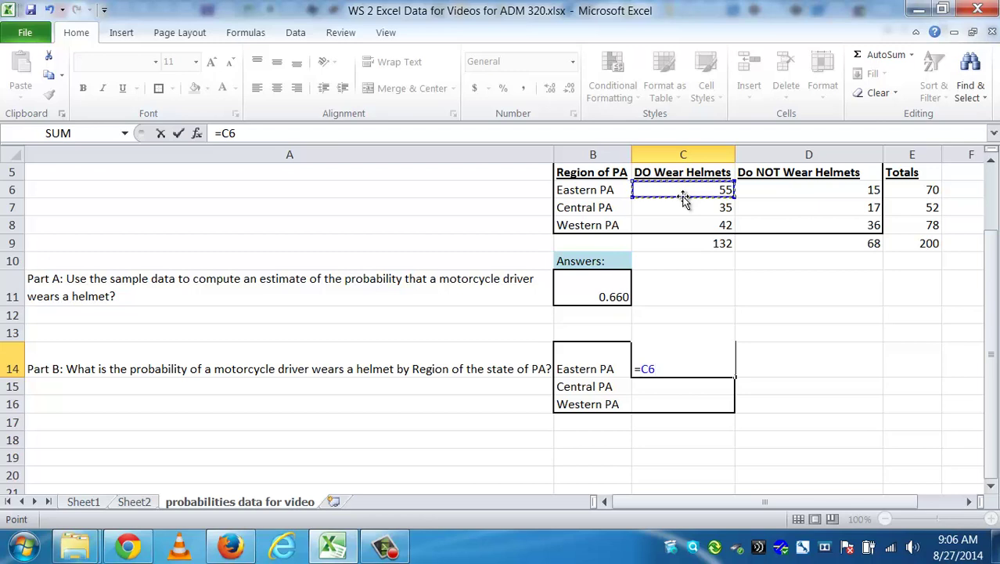
pyautogui.write('/')
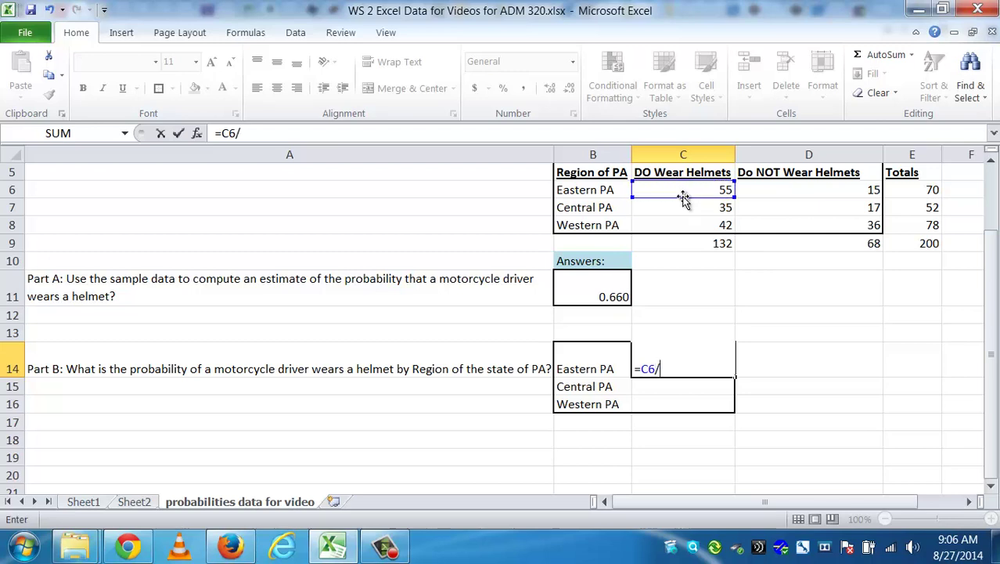
pyautogui.click(913, 190)
pyautogui.press('Return')
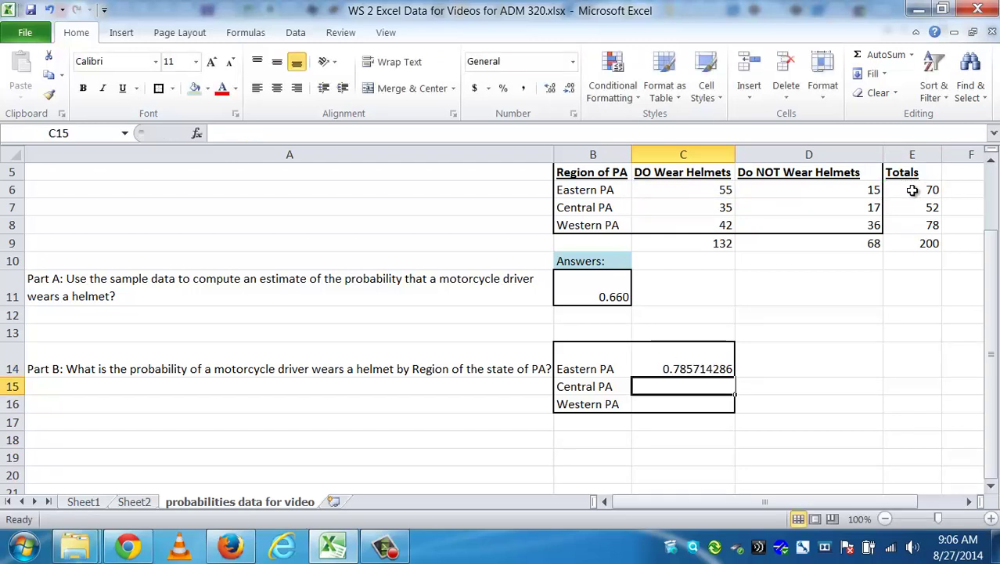
# Step: Format the Eastern PA probability in C14 to three decimal places
pyautogui.press('Up')
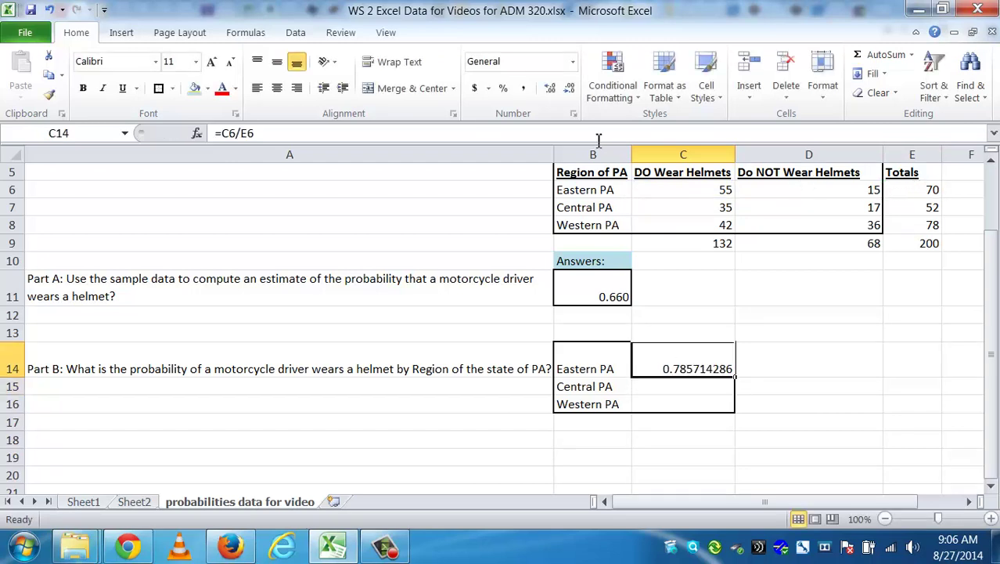
pyautogui.click(550, 87)
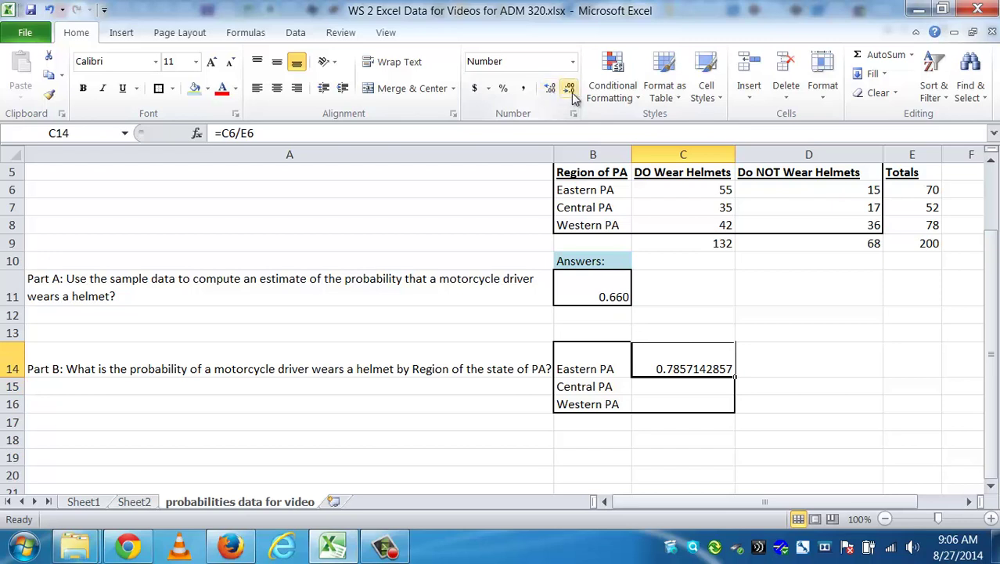
pyautogui.click(570, 88)
pyautogui.click(570, 88)
pyautogui.click(570, 88)
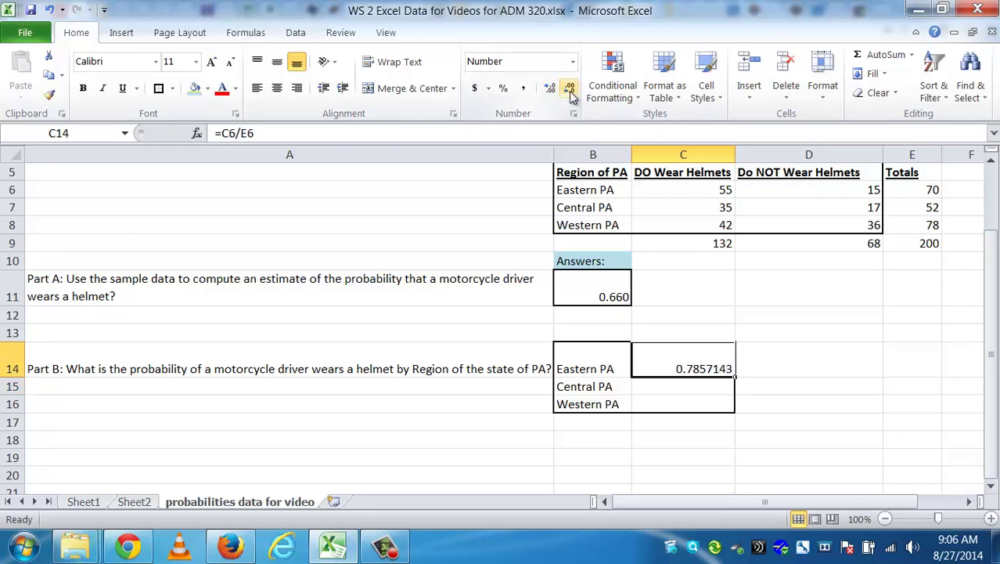
pyautogui.click(570, 88)
pyautogui.click(570, 89)
pyautogui.click(570, 89)
pyautogui.click(570, 88)
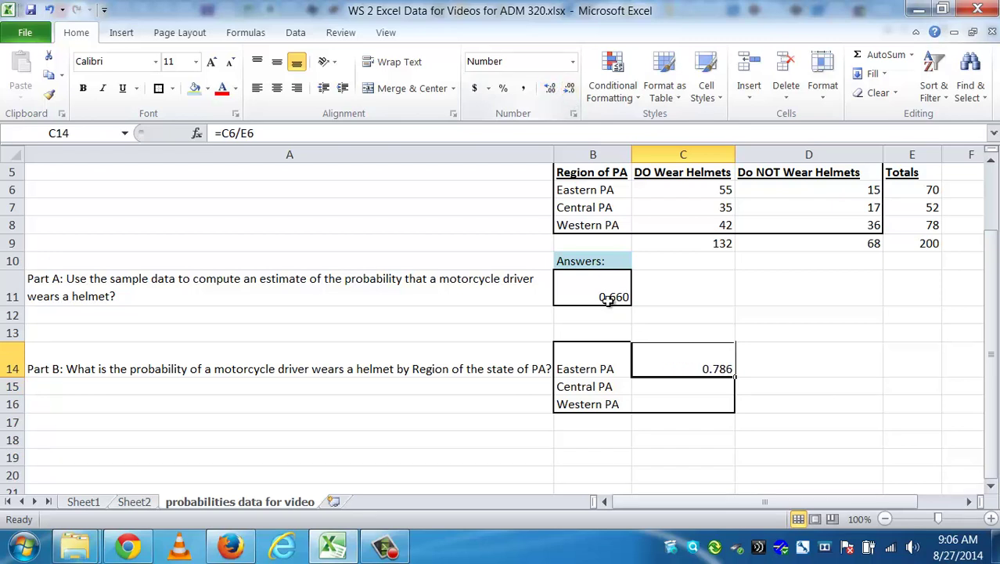
# Step: Fill the C14 formula down to C16 for Central and Western PA, and check the cell references in both copies
pyautogui.click(721, 384)
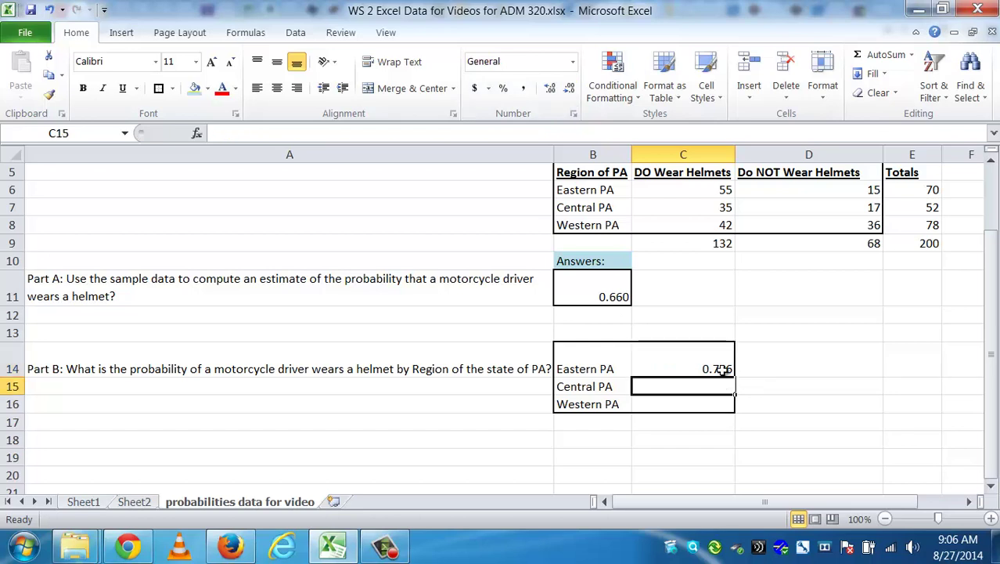
pyautogui.click(724, 370)
pyautogui.moveTo(737, 378); pyautogui.dragTo(737, 407)
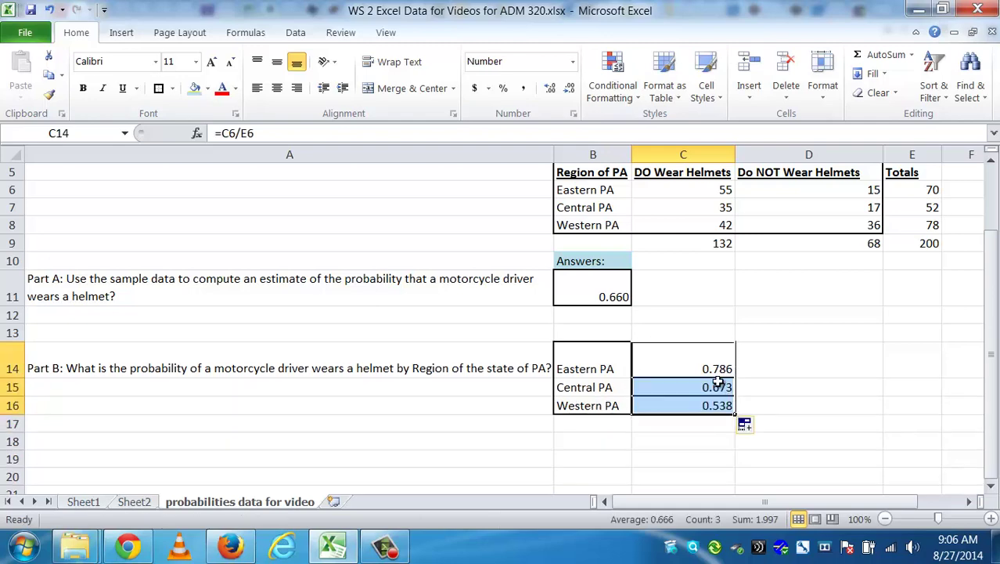
pyautogui.click(719, 384)
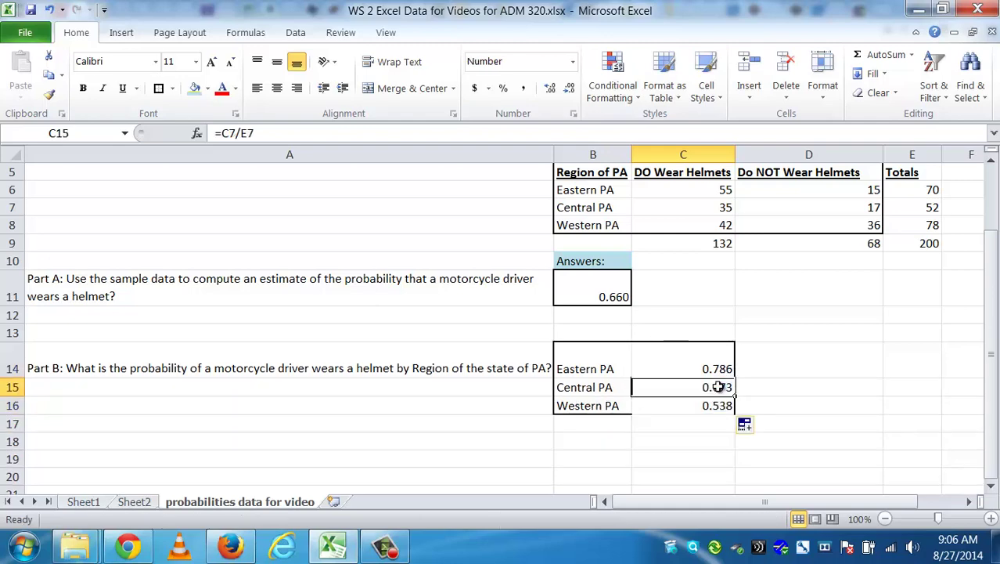
pyautogui.click(294, 133)
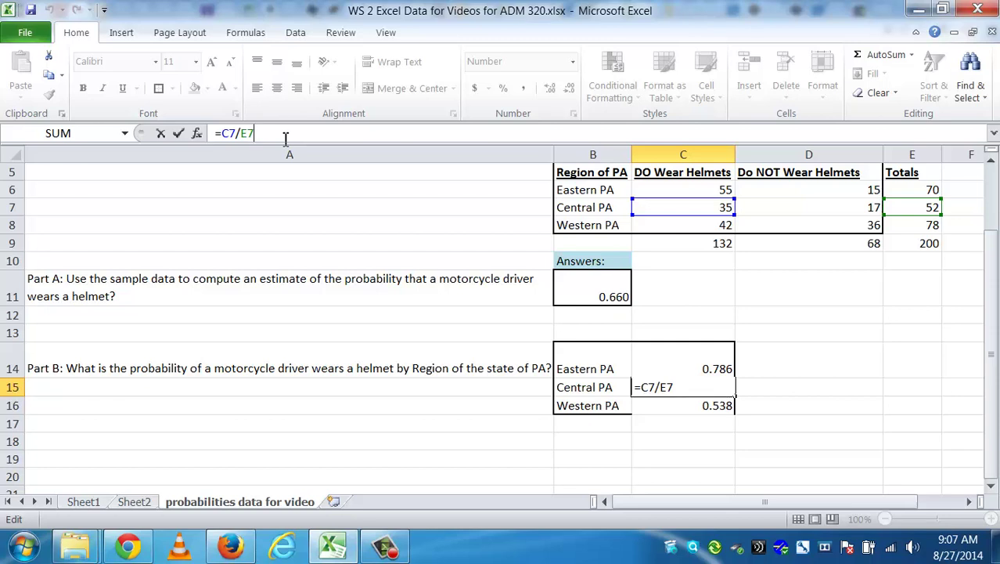
pyautogui.press('Return')
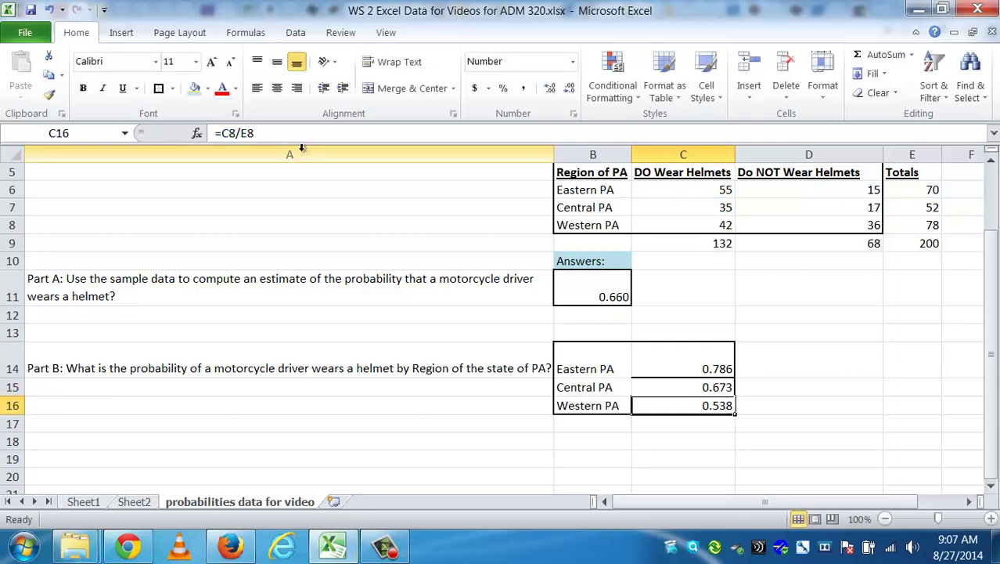
pyautogui.click(272, 135)
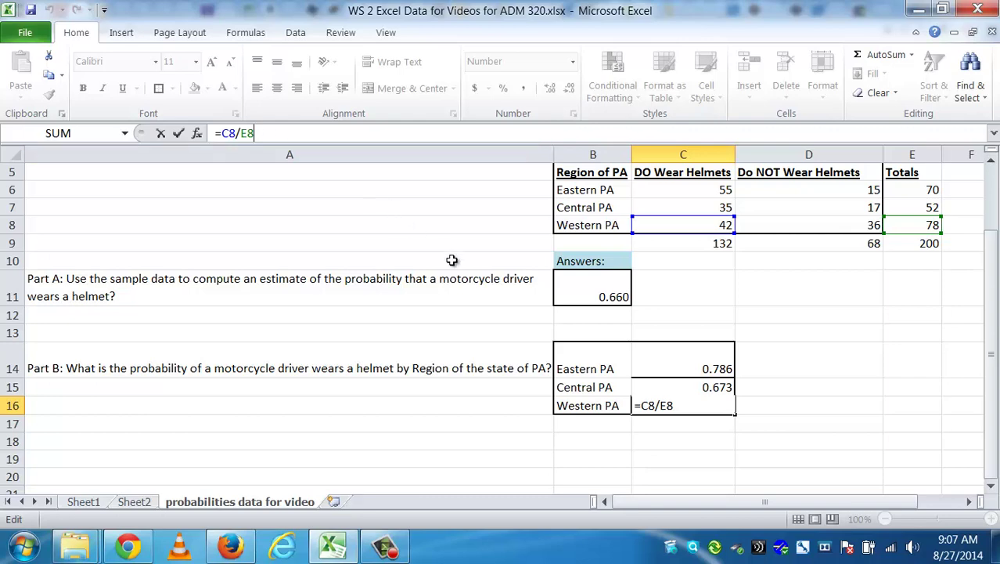
pyautogui.click(793, 430)
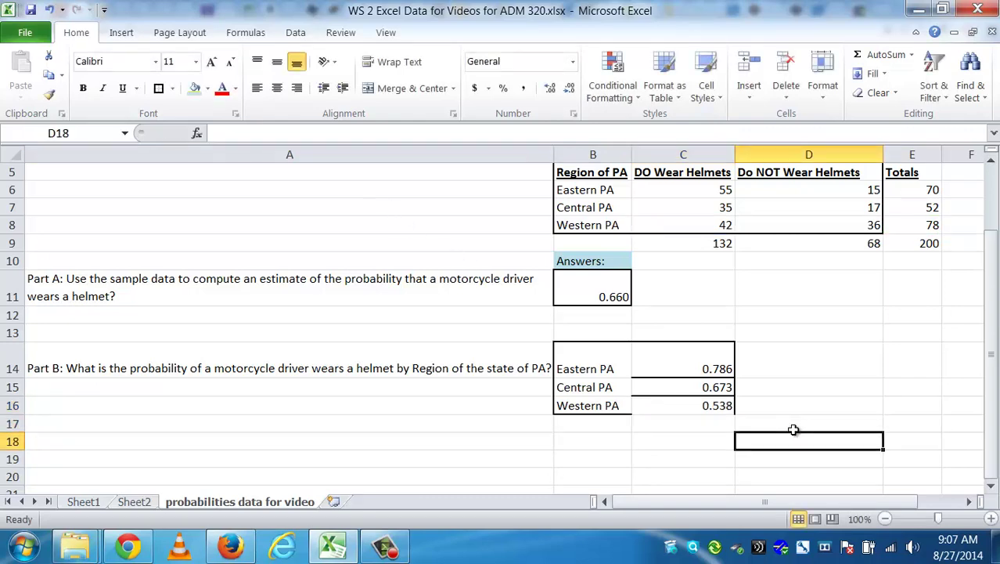
# Step: Apply All Borders to the Part B answer range B14:C16
pyautogui.press('Up')
pyautogui.press('Up')
pyautogui.press('Up')
pyautogui.press('Left')
pyautogui.press('Left')
pyautogui.press('Up')
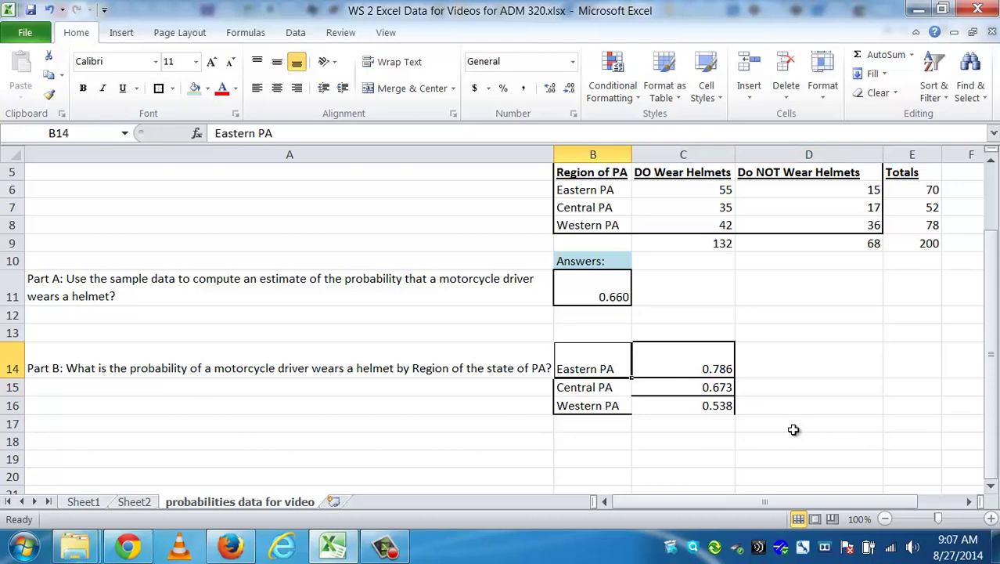
pyautogui.hotkey('shift', 'Right')
pyautogui.hotkey('shift', 'Down')
pyautogui.hotkey('shift', 'Down')
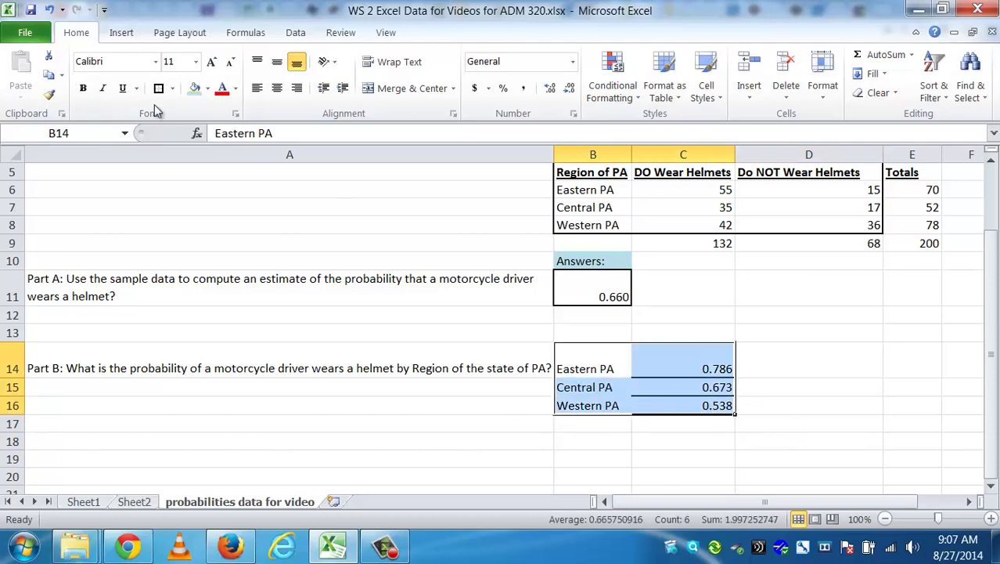
pyautogui.click(172, 88)
pyautogui.click(188, 230)
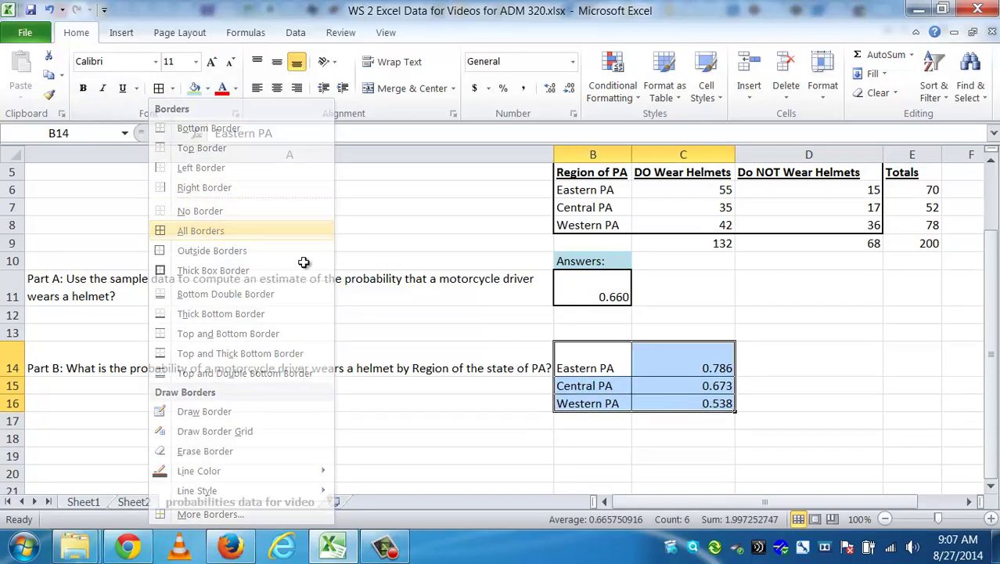
pyautogui.click(618, 357)
# Step: Review the Part A answer in B11 and the regional probabilities in C14:C16
pyautogui.click(686, 364)
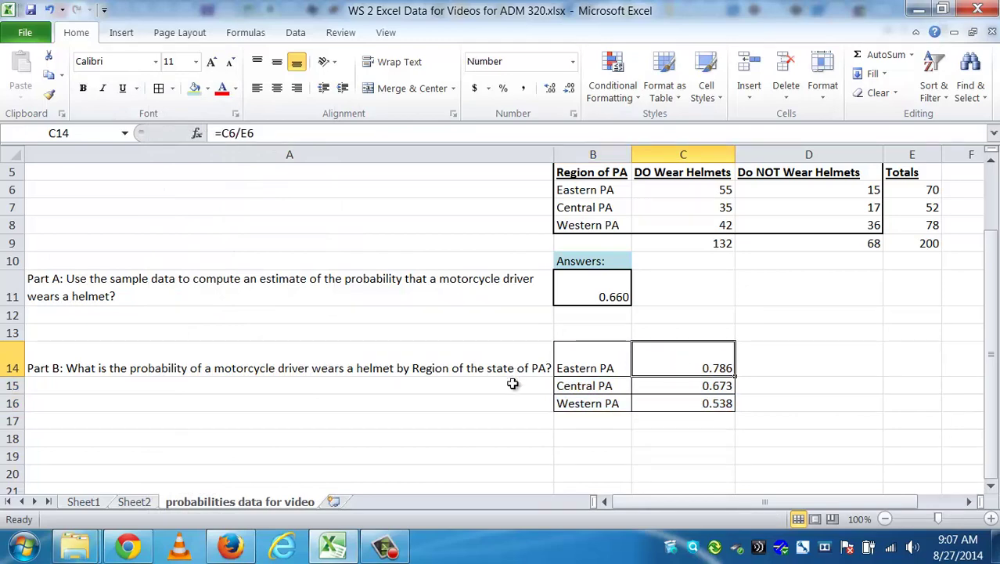
pyautogui.click(597, 301)
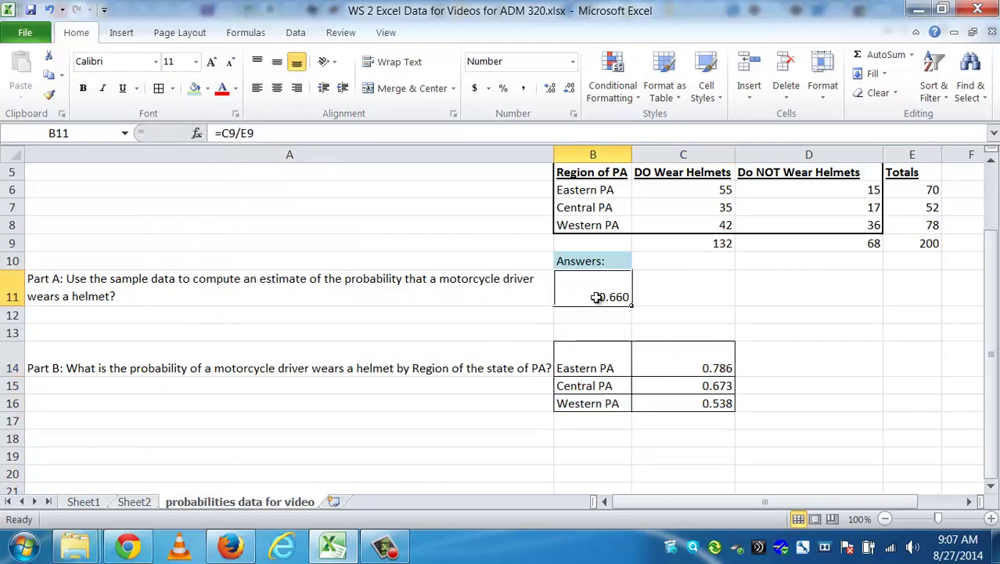
pyautogui.click(703, 368)
pyautogui.click(699, 386)
pyautogui.click(698, 400)
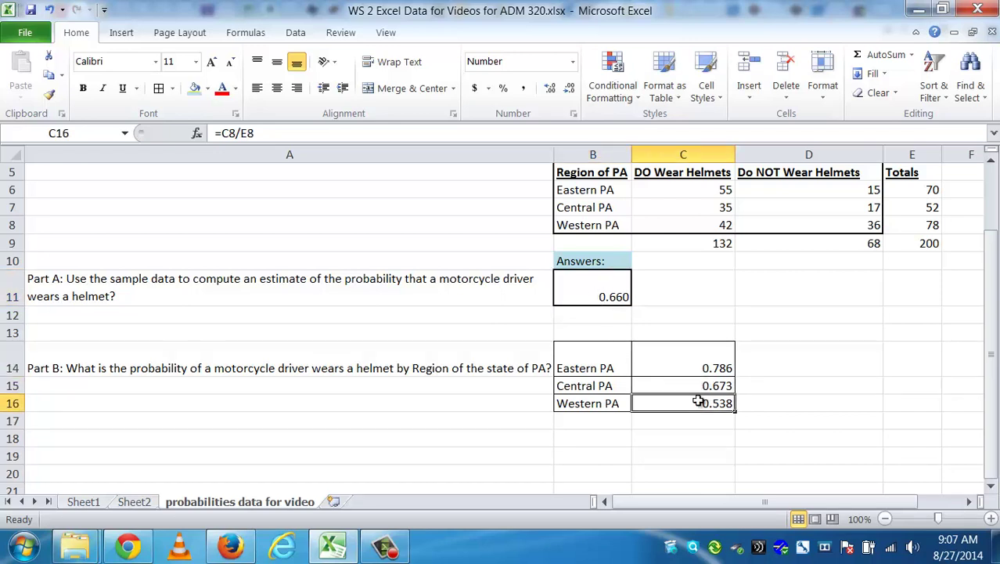